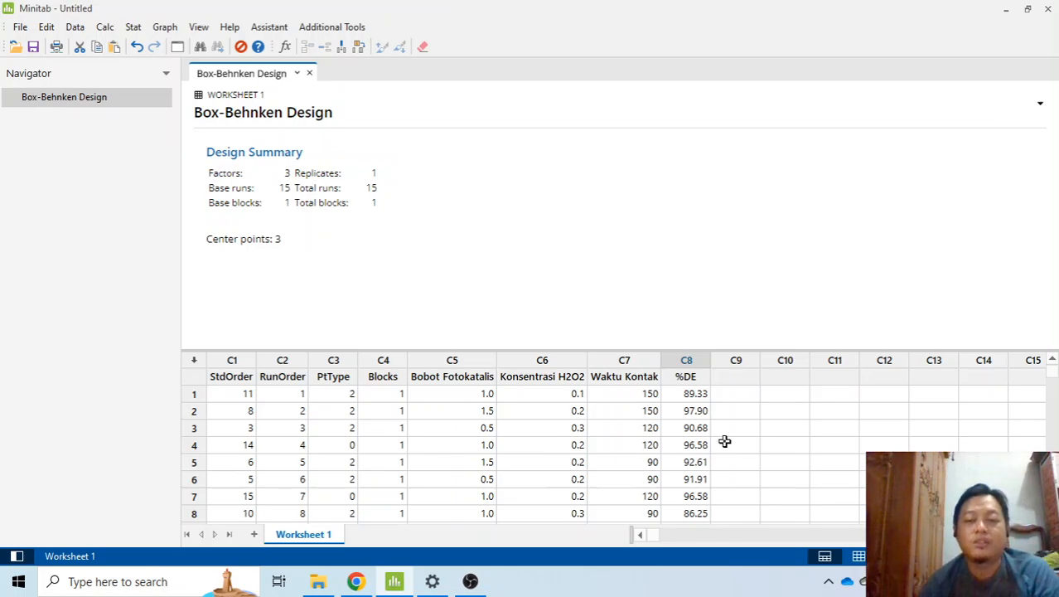
# Step: Review the Box-Behnken runs in the worksheet, especially the response values in the %DE column
pyautogui.scroll(-1, 688, 448)
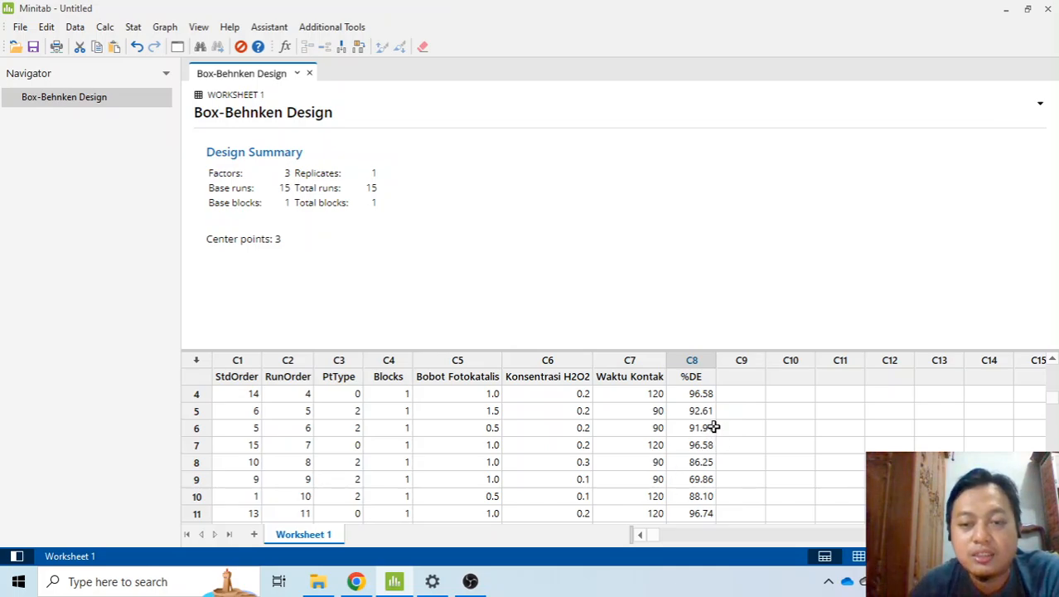
pyautogui.scroll(-3, 690, 403)
pyautogui.scroll(3, 691, 399)
pyautogui.scroll(1, 690, 398)
pyautogui.click(731, 391)
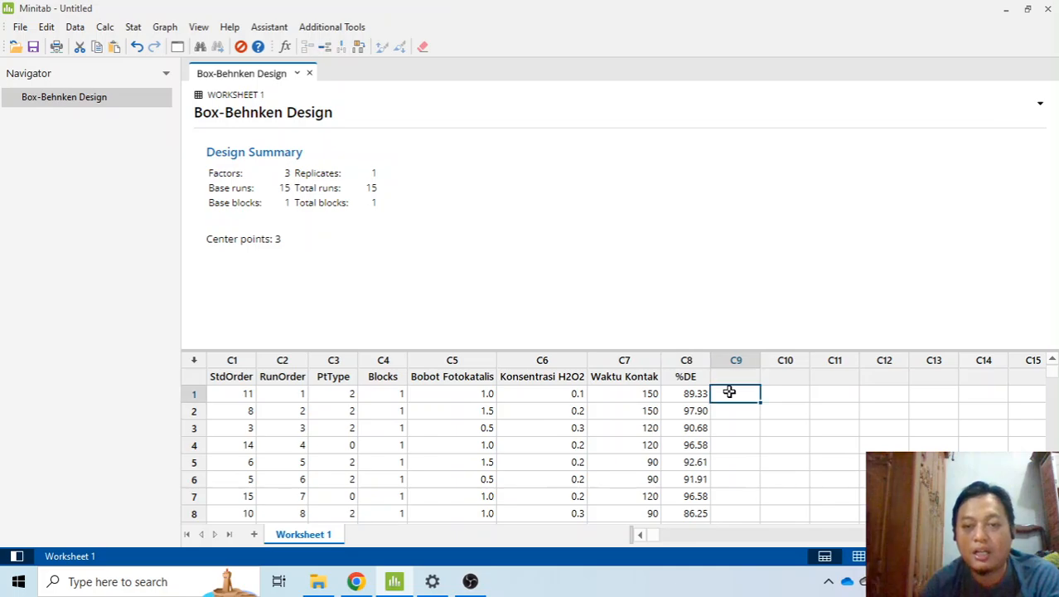
pyautogui.click(703, 375)
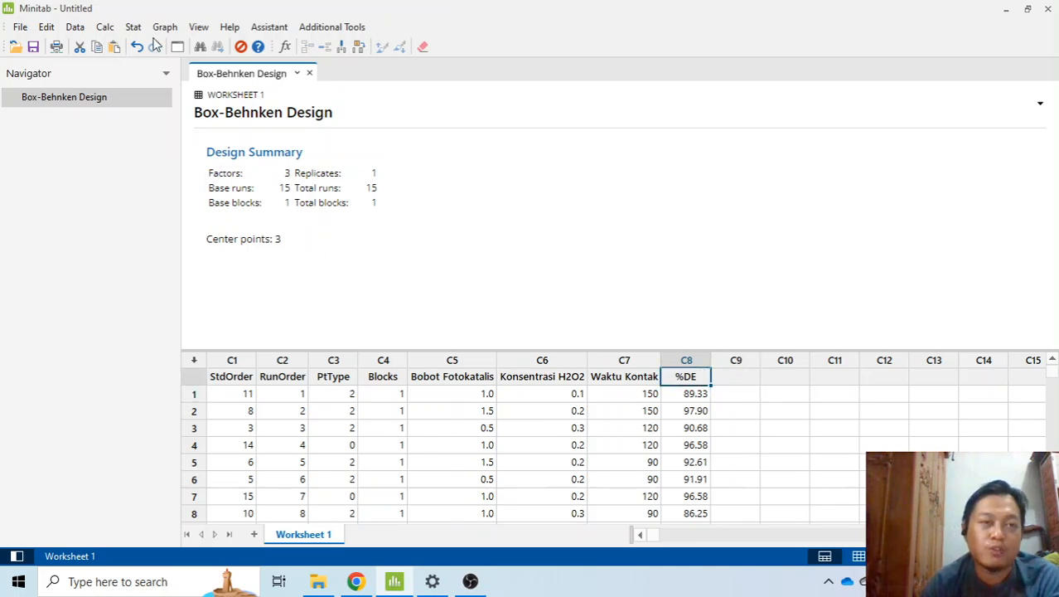
# Step: Run Analyze Response Surface Design on the Box-Behnken worksheet with %DE as the response, keeping the default settings
pyautogui.click(166, 28)
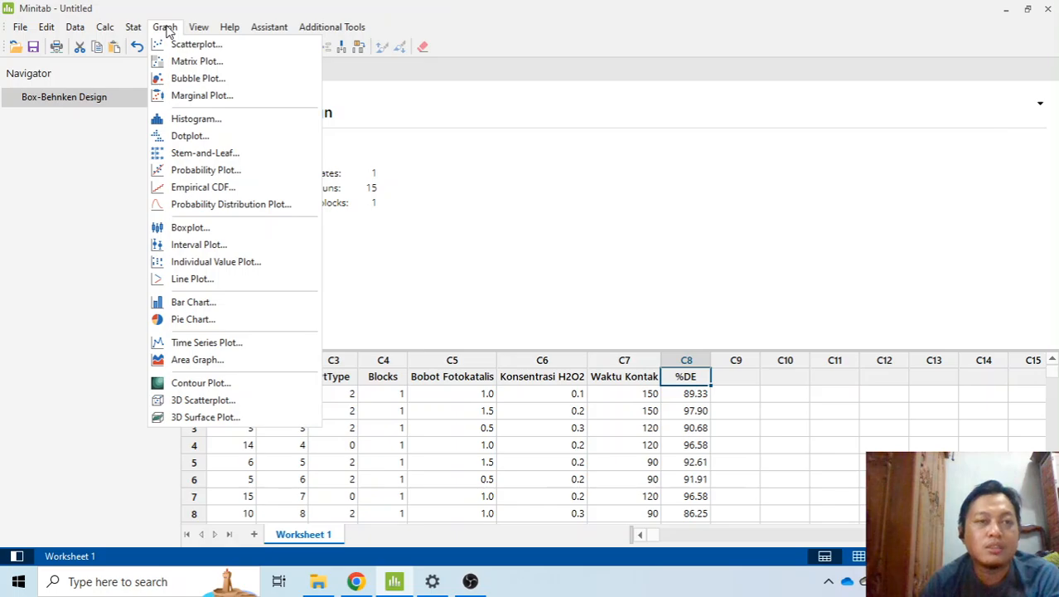
pyautogui.moveTo(142, 31)
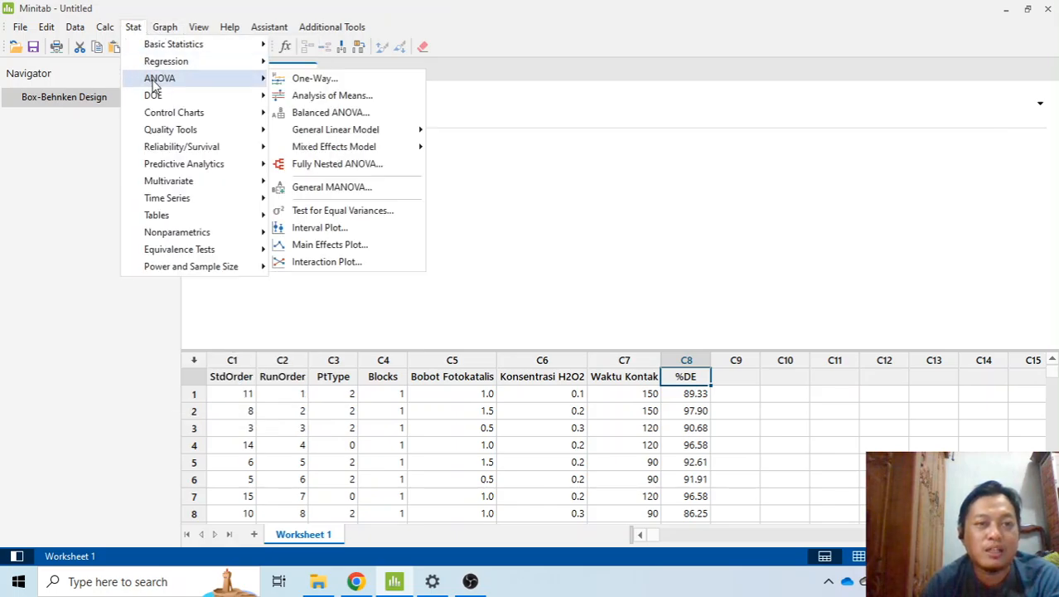
pyautogui.moveTo(198, 98)
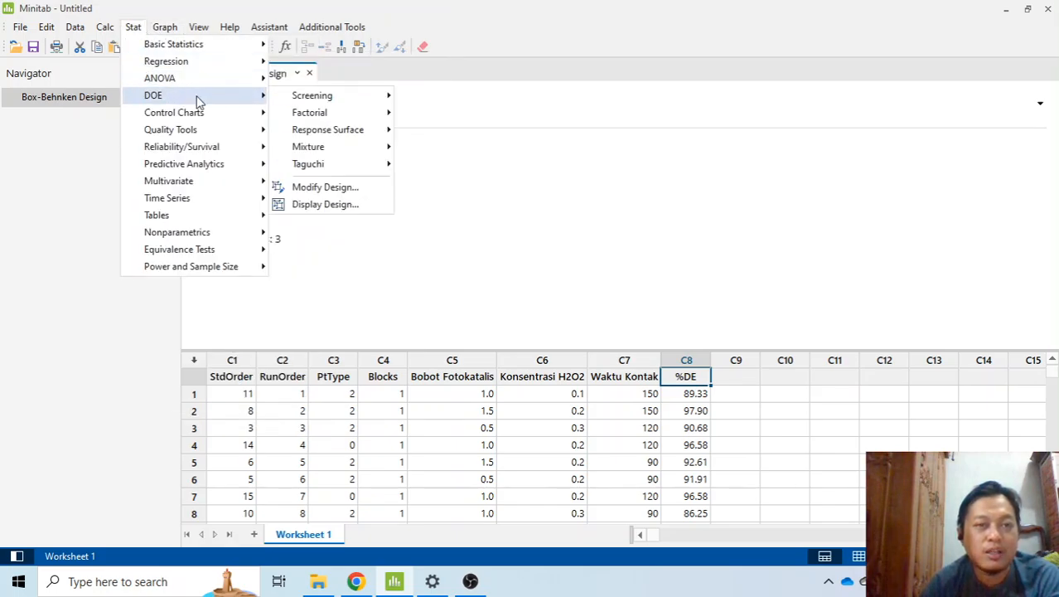
pyautogui.moveTo(341, 133)
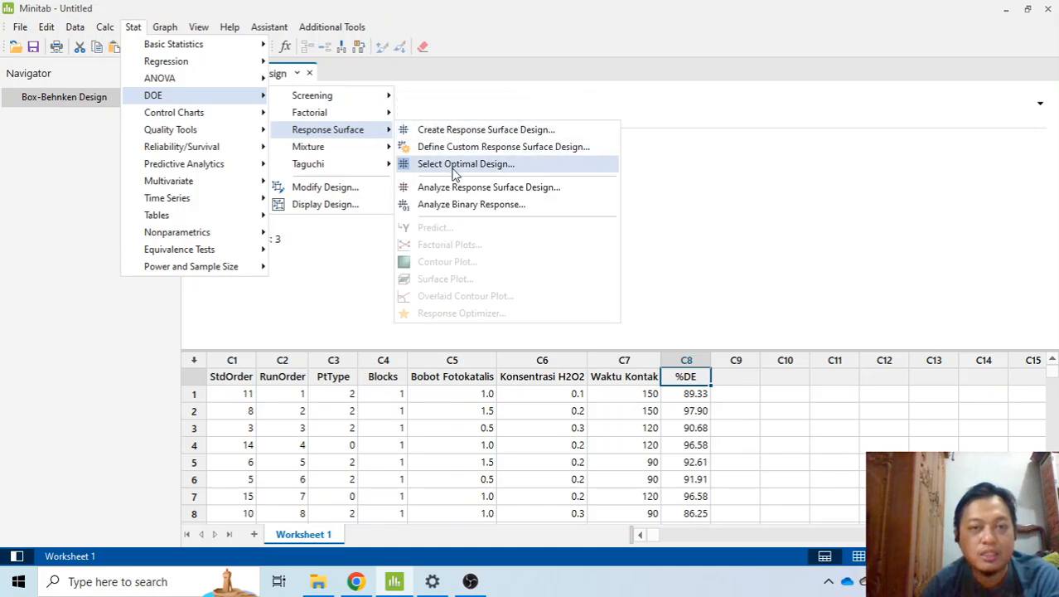
pyautogui.click(471, 189)
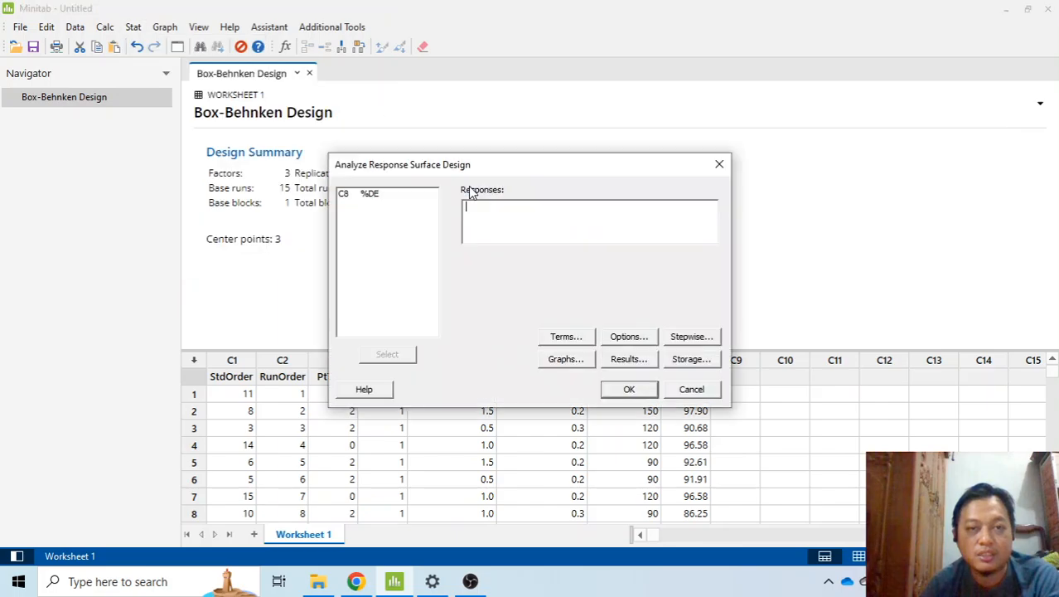
pyautogui.click(384, 197)
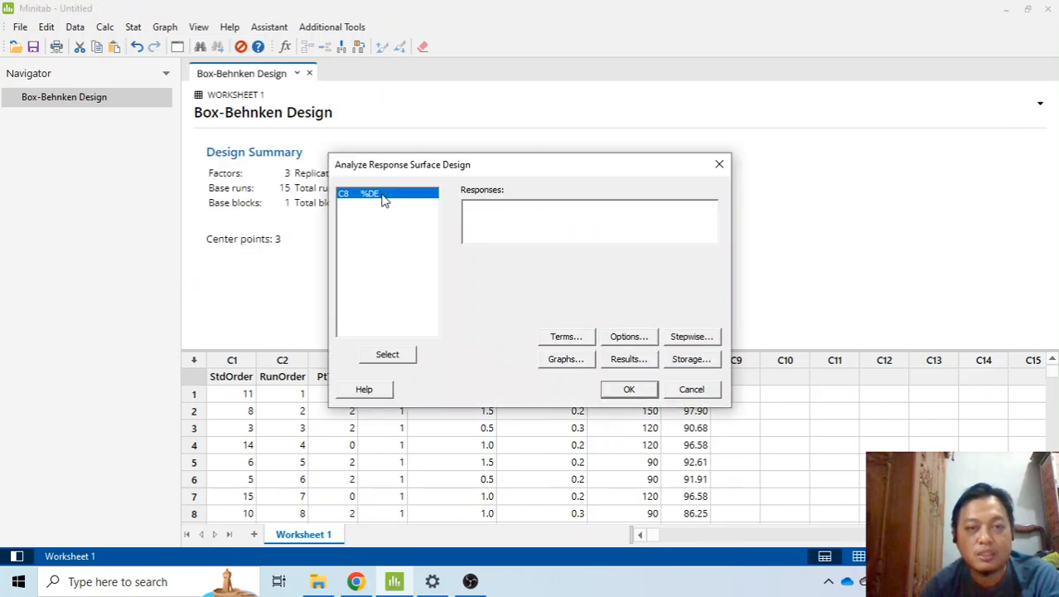
pyautogui.click(413, 360)
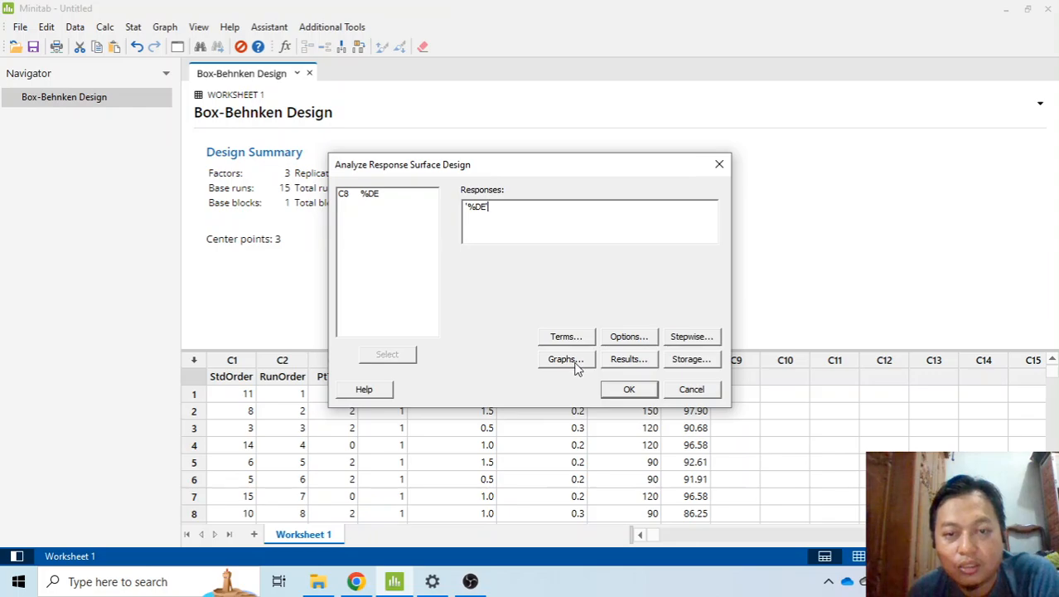
pyautogui.click(629, 390)
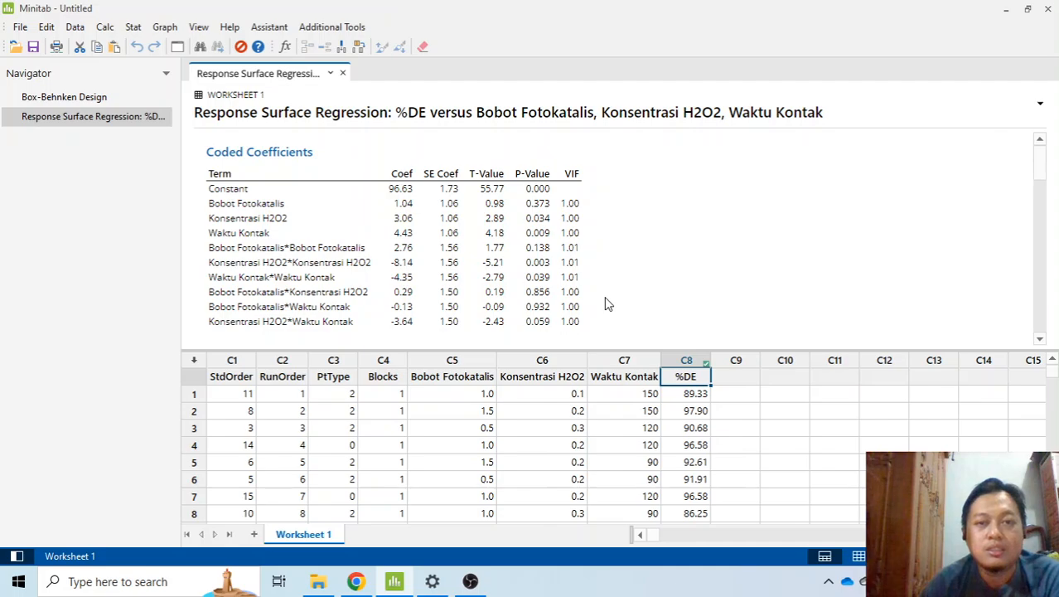
# Step: Examine the regression output for %DE, from the coded coefficients to the F- and P-values in the Analysis of Variance table
pyautogui.scroll(-10, 630, 296)
pyautogui.scroll(-5, 629, 292)
pyautogui.scroll(10, 635, 297)
pyautogui.scroll(5, 635, 297)
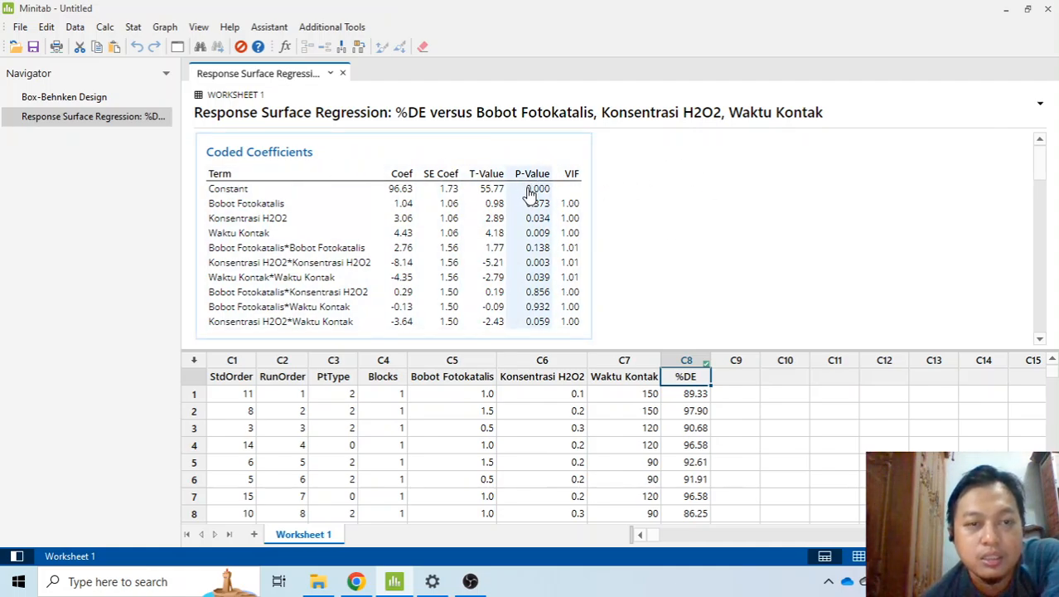
pyautogui.scroll(-5, 530, 194)
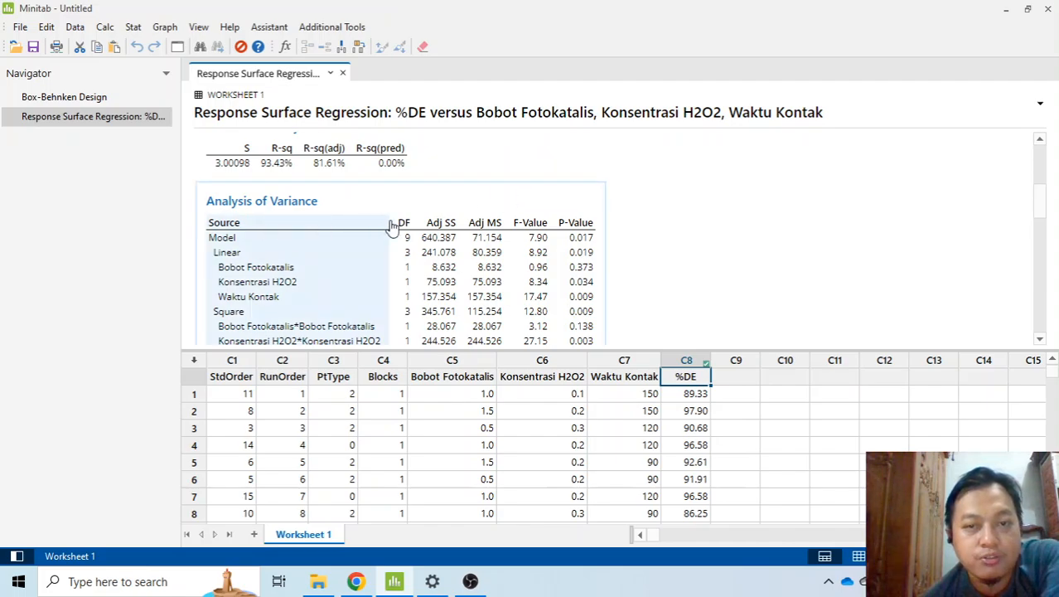
pyautogui.scroll(-2, 451, 225)
pyautogui.scroll(6, 363, 236)
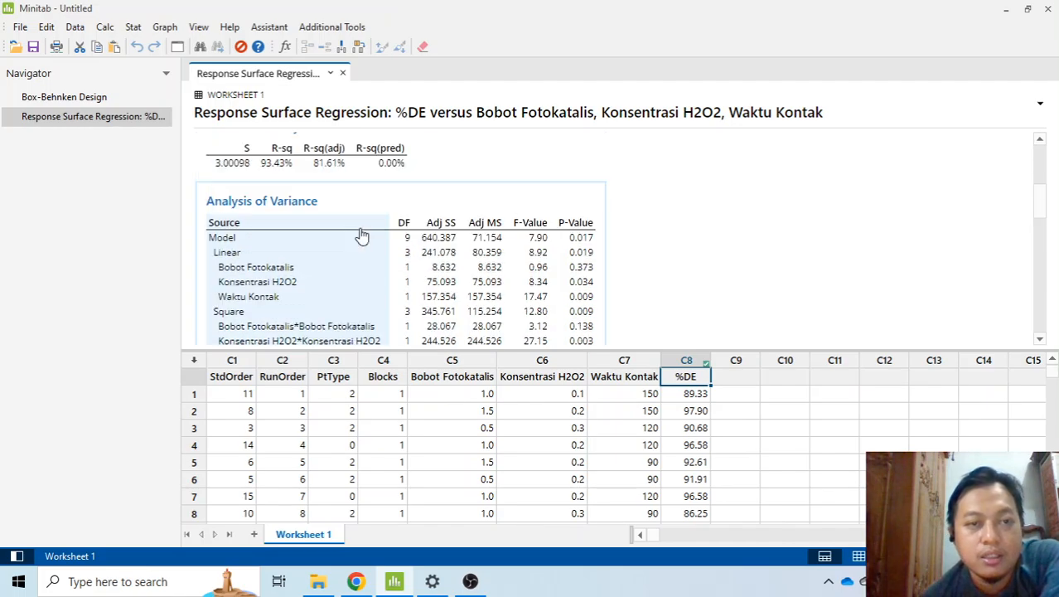
pyautogui.scroll(-6, 363, 237)
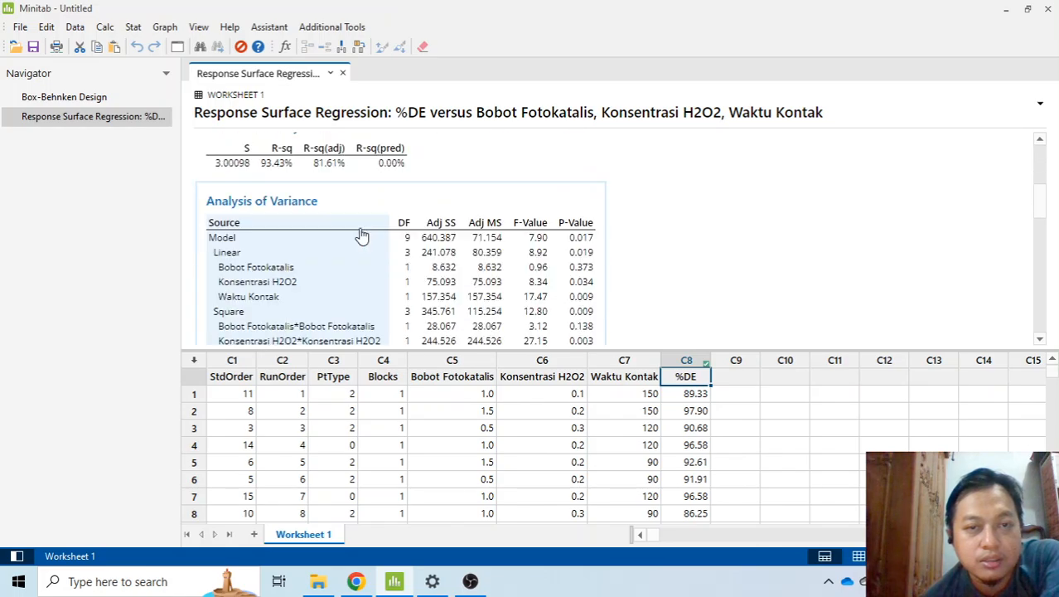
pyautogui.scroll(1, 414, 192)
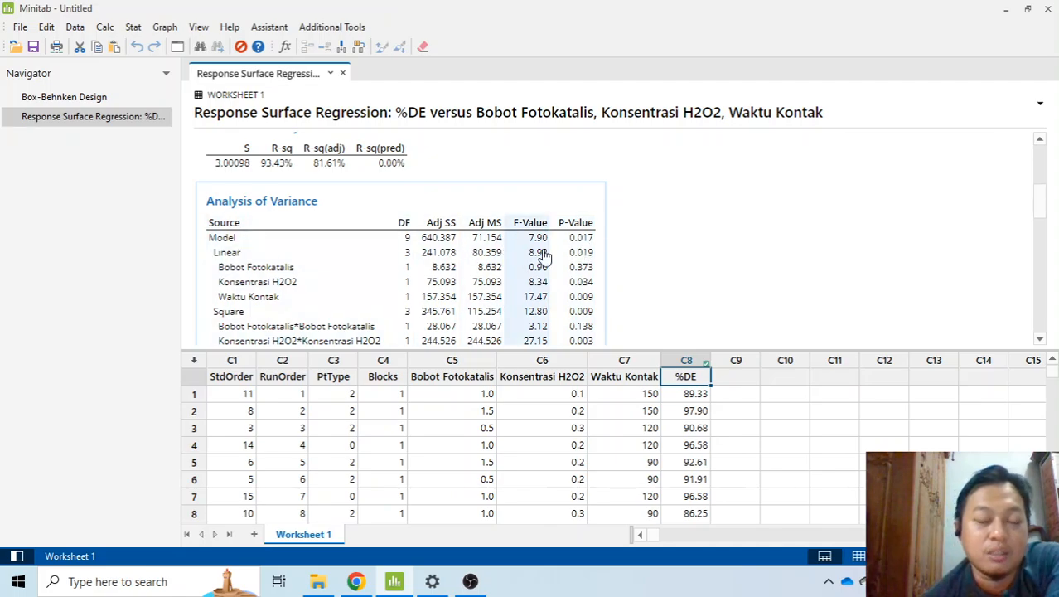
pyautogui.scroll(-2, 583, 256)
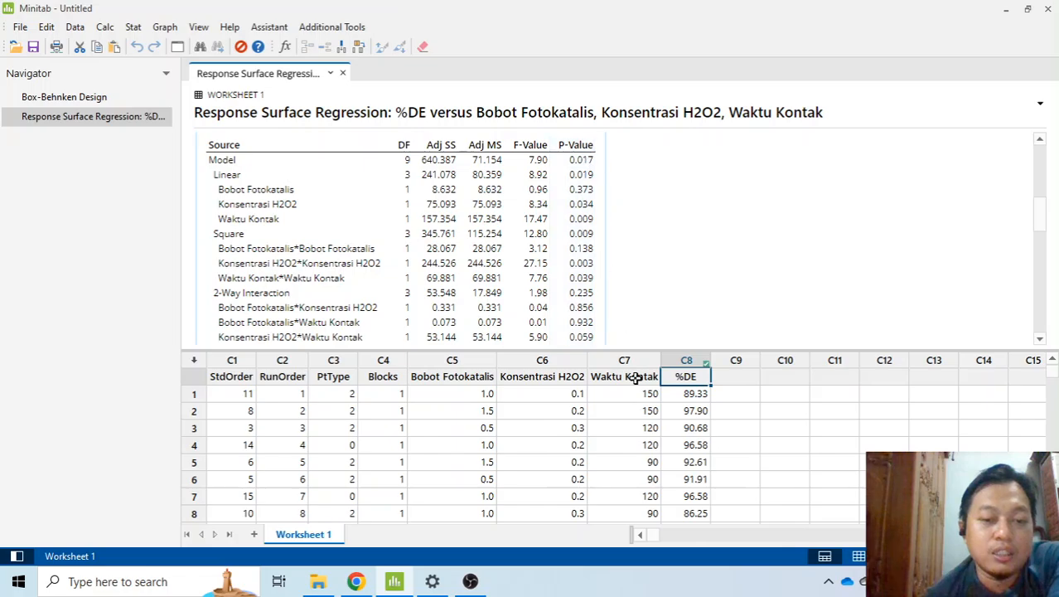
# Step: Switch to Chrome and read the article's ANOVA table, its %DE equation and the discussion of P-values
pyautogui.hotkey('alt', 'Tab')
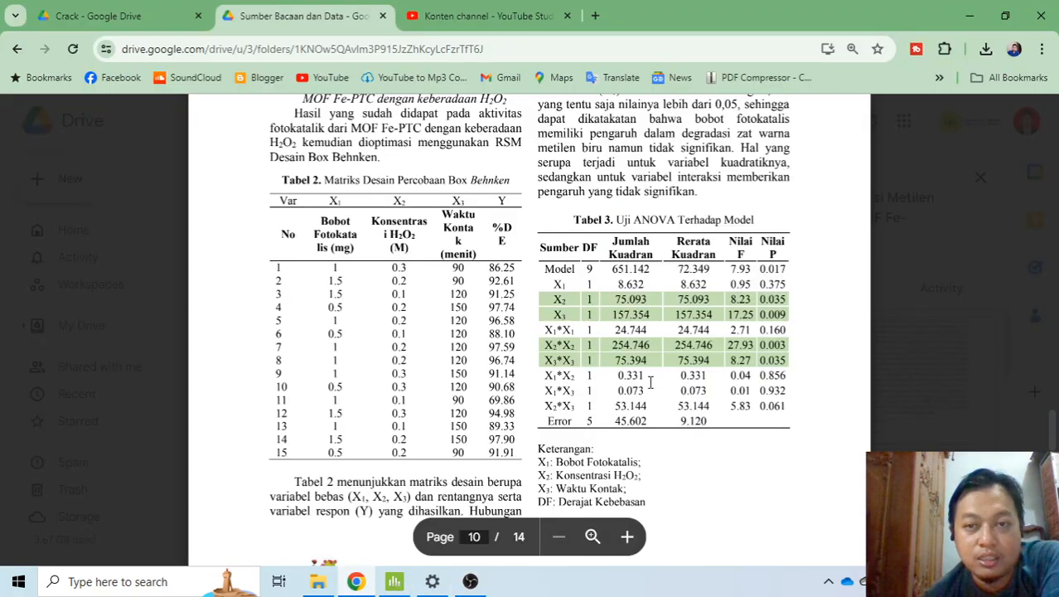
pyautogui.scroll(-4, 678, 362)
pyautogui.scroll(-3, 678, 362)
pyautogui.scroll(8, 678, 362)
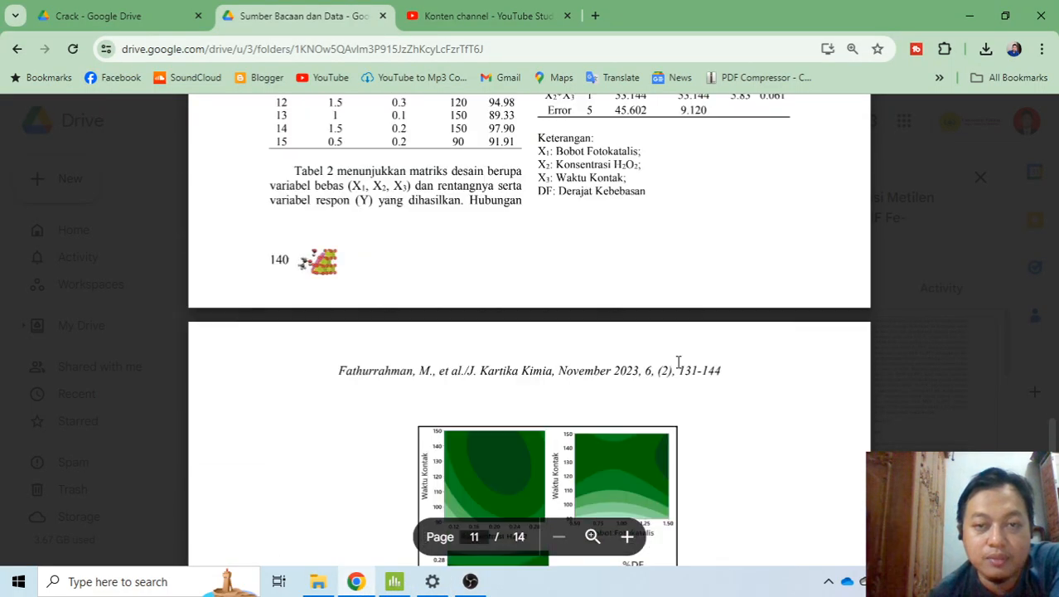
pyautogui.scroll(1, 678, 363)
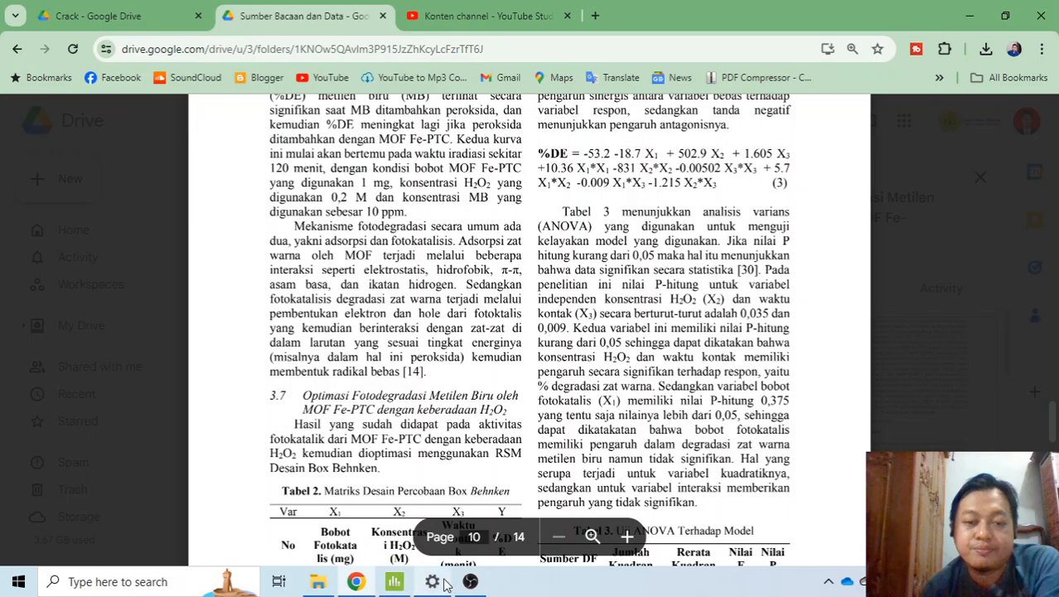
# Step: Return to Minitab to check the ANOVA P-values down to Lack-of-Fit, and compare them with the article's Table 3 in Chrome
pyautogui.click(393, 581)
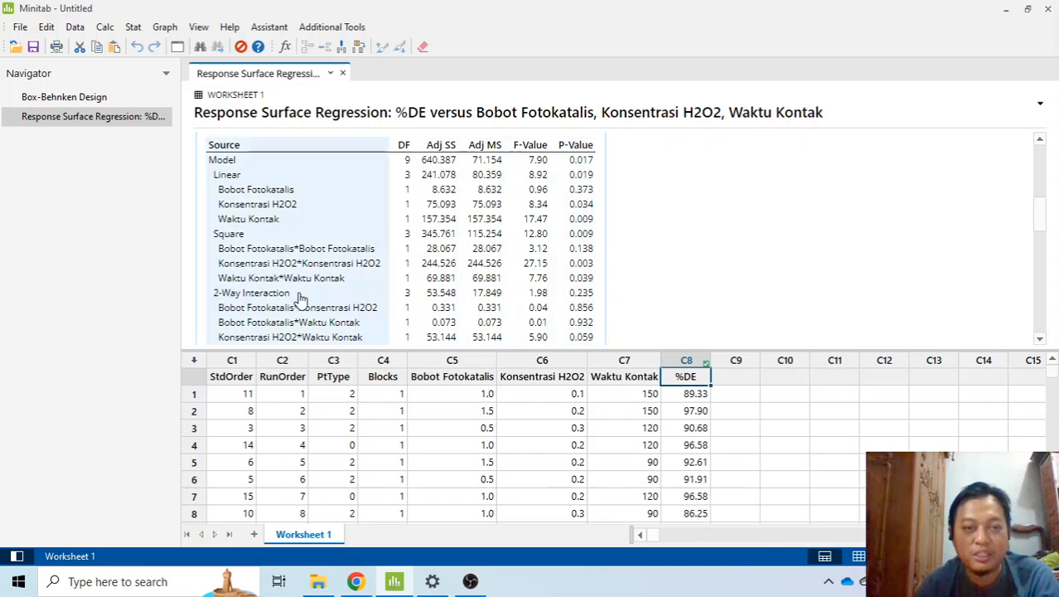
pyautogui.scroll(-2, 336, 300)
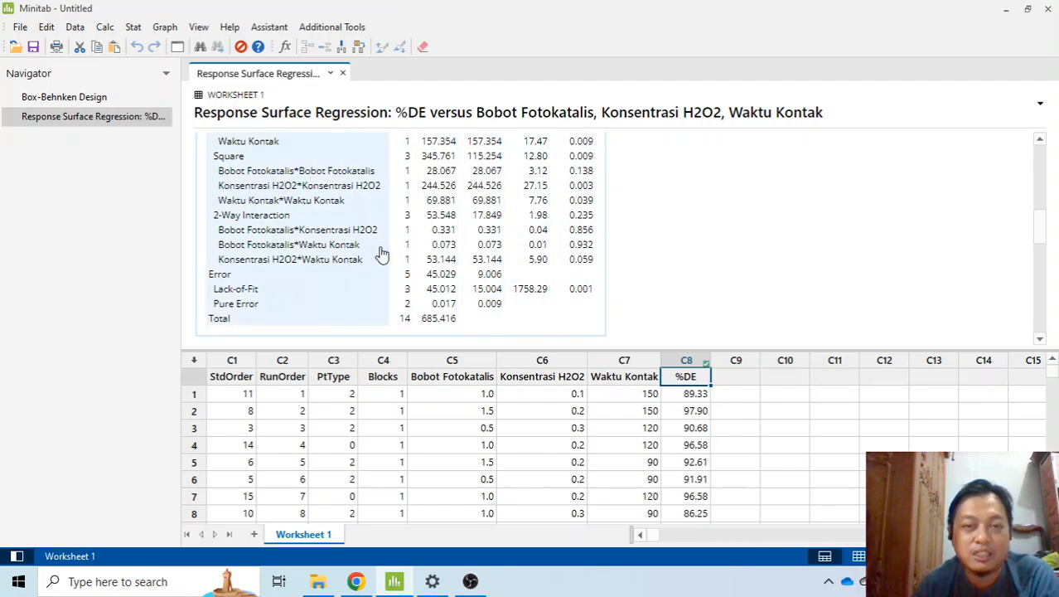
pyautogui.scroll(2, 493, 264)
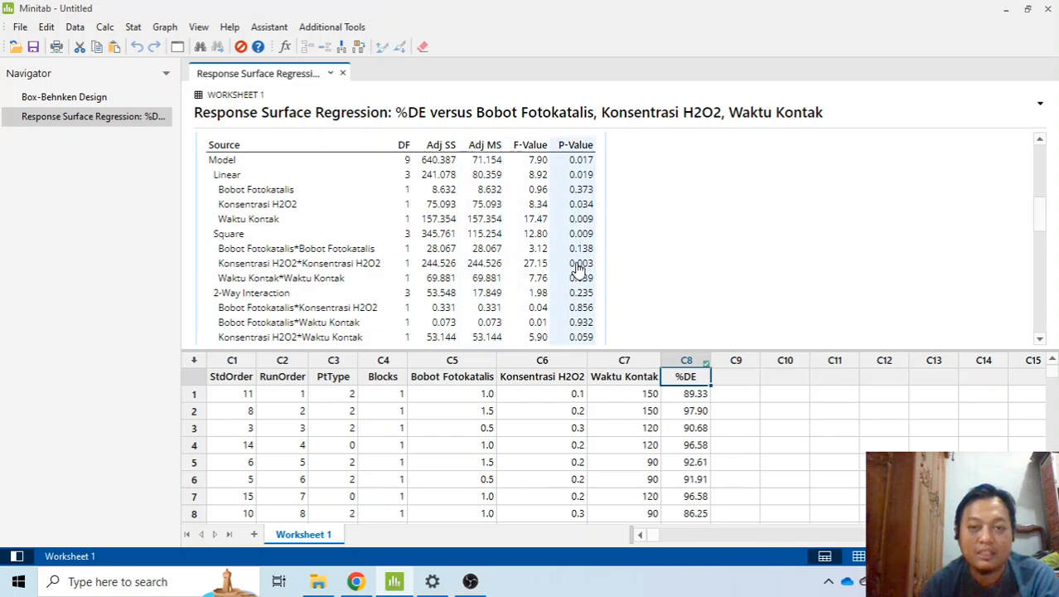
pyautogui.scroll(-2, 576, 269)
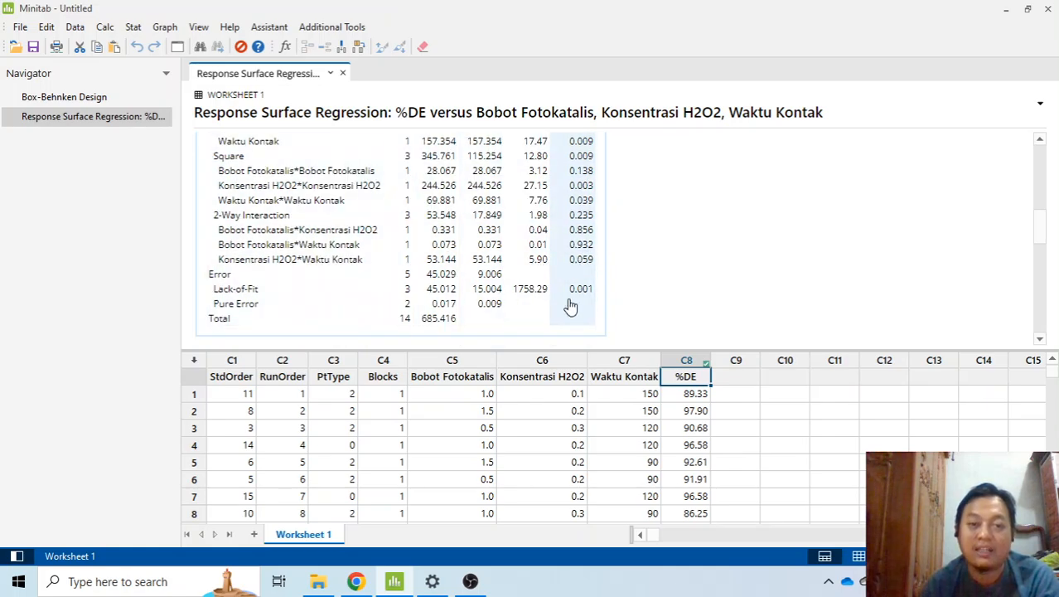
pyautogui.click(357, 582)
pyautogui.scroll(-5, 729, 402)
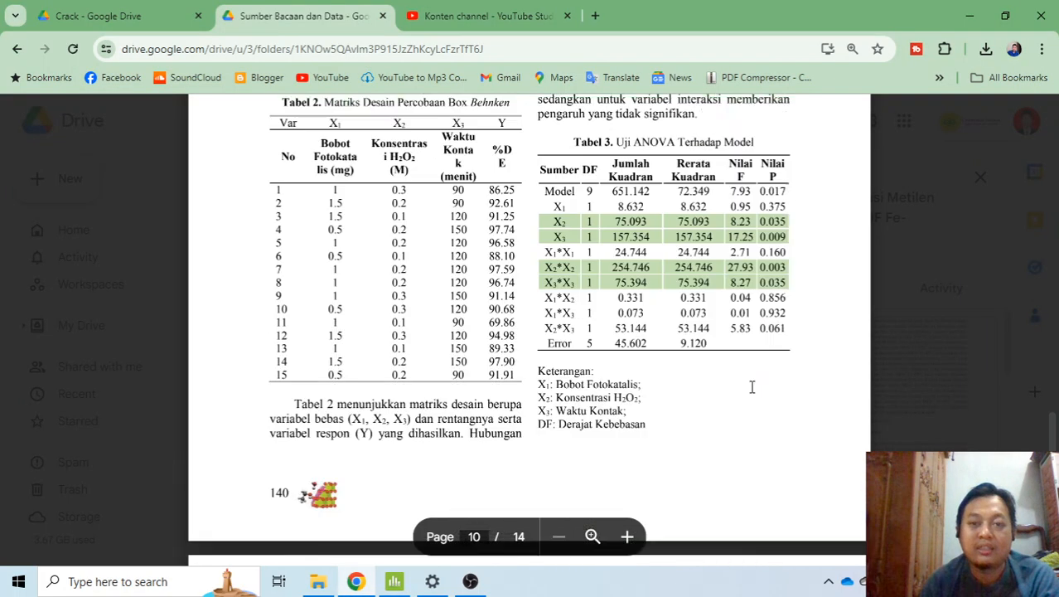
pyautogui.scroll(1, 756, 380)
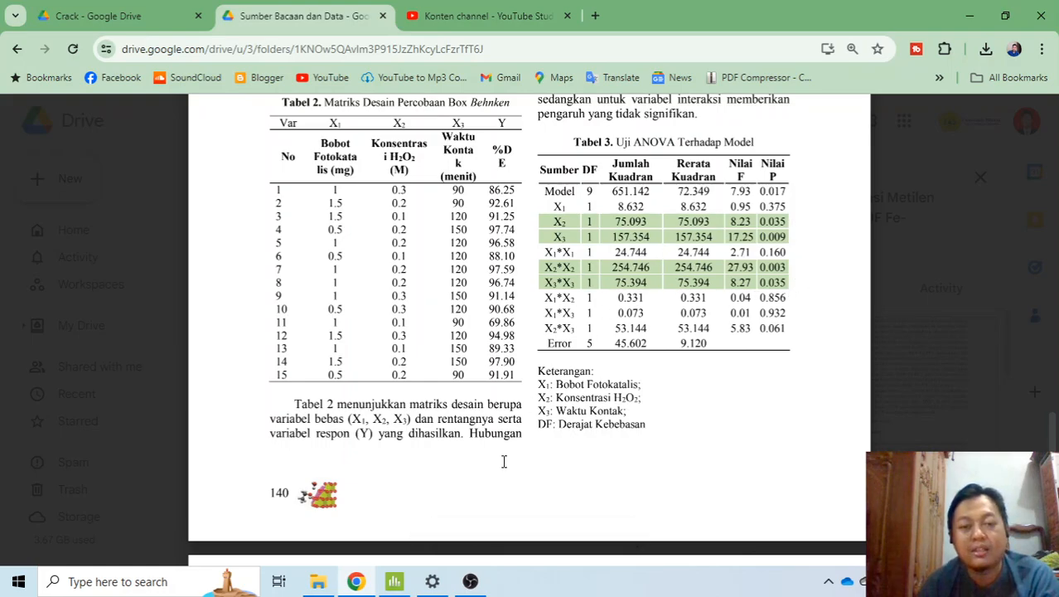
# Step: Switch back to Minitab and examine the regression equation in uncoded units together with the ANOVA P-values of its terms
pyautogui.click(399, 585)
pyautogui.scroll(-5, 590, 323)
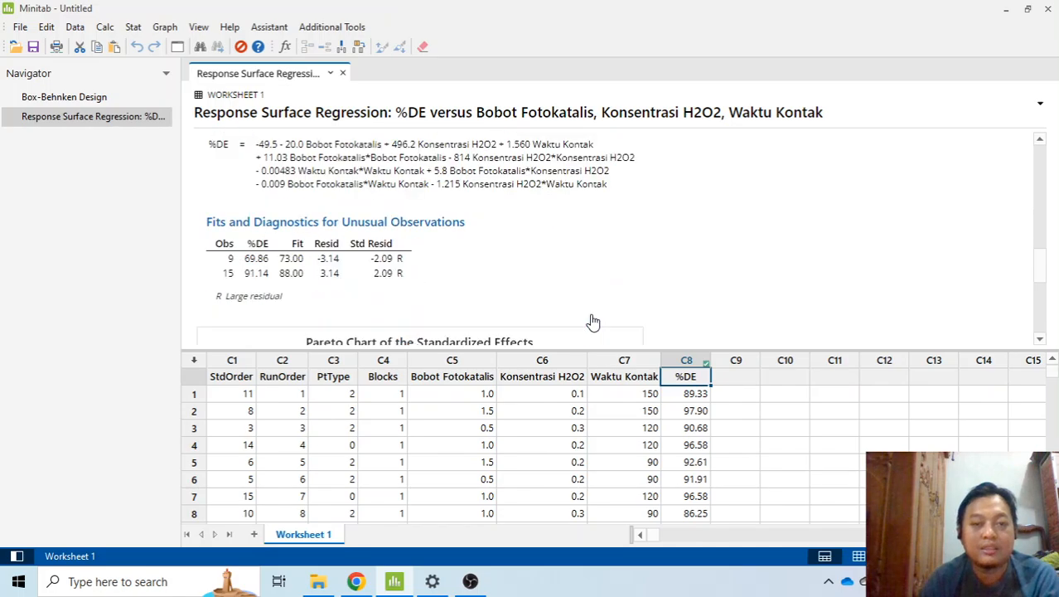
pyautogui.scroll(2, 539, 315)
pyautogui.click(417, 230)
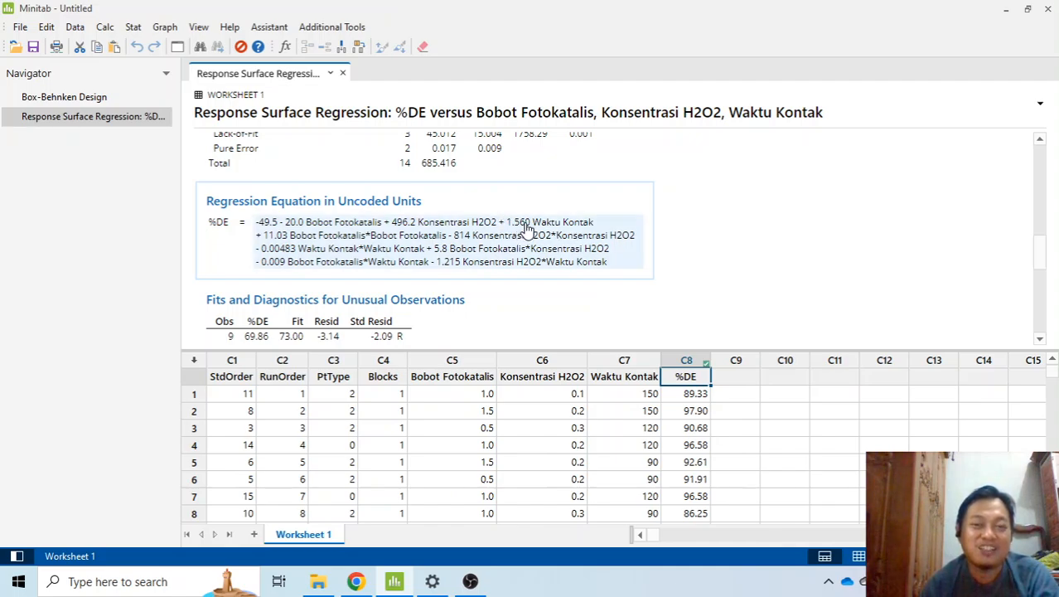
pyautogui.scroll(5, 551, 217)
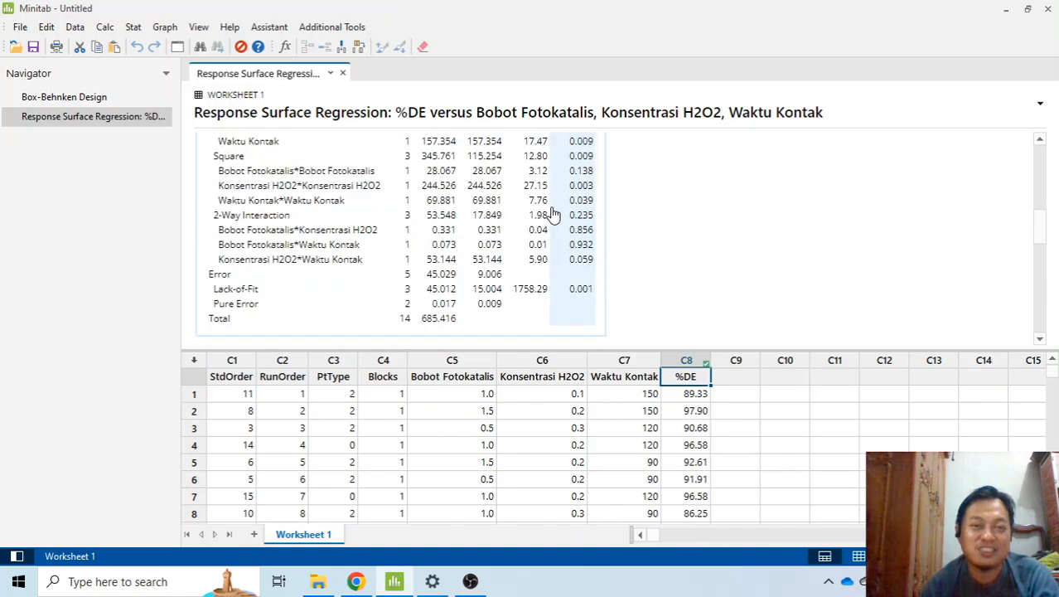
pyautogui.scroll(3, 556, 248)
pyautogui.scroll(-3, 580, 249)
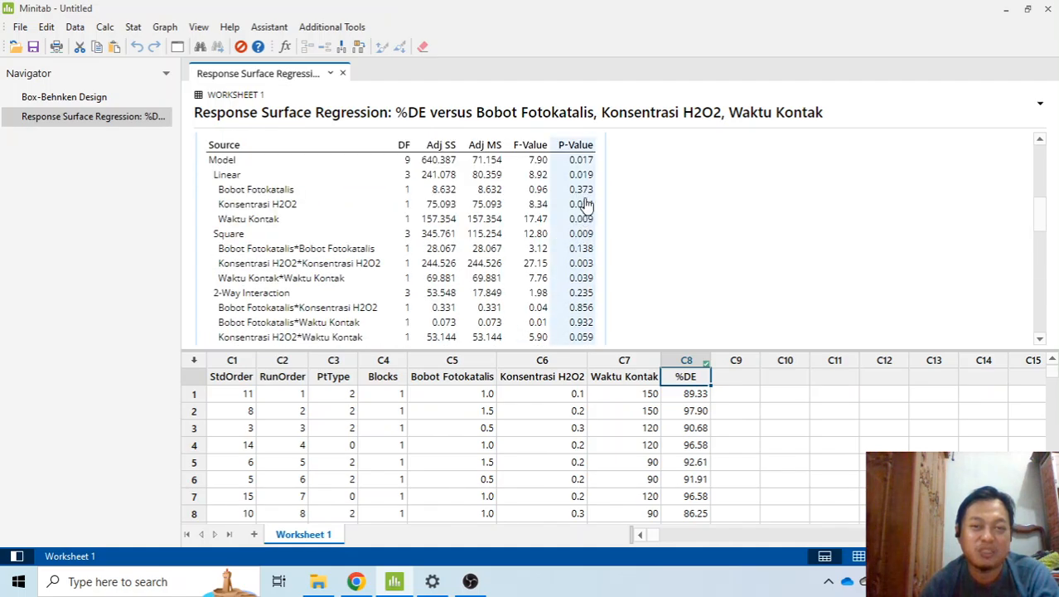
pyautogui.scroll(-5, 605, 224)
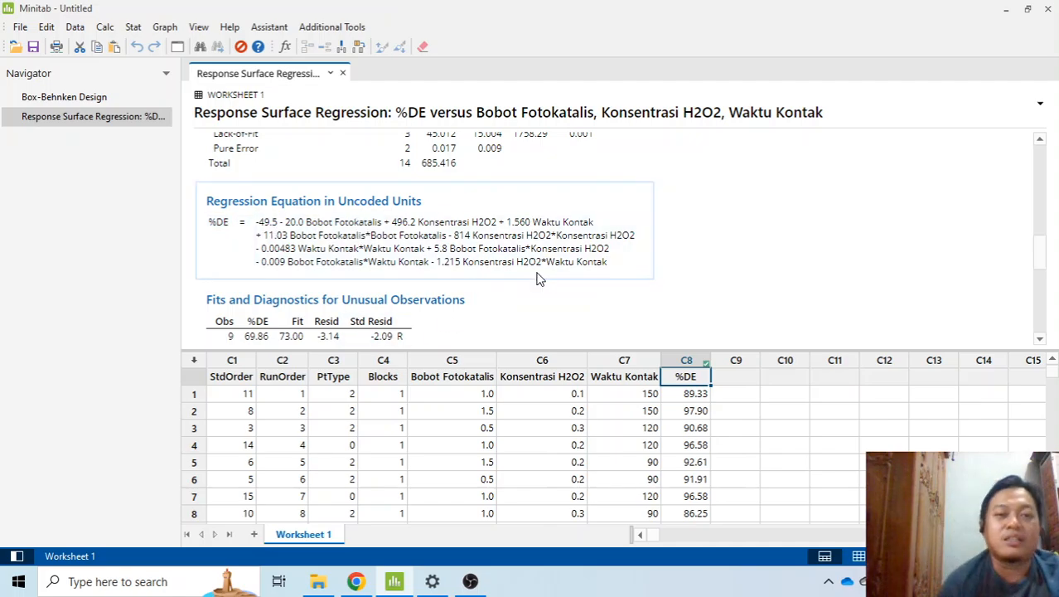
# Step: Examine the Fits and Diagnostics for Unusual Observations and the Pareto chart of the standardized effects for %DE
pyautogui.scroll(-4, 345, 237)
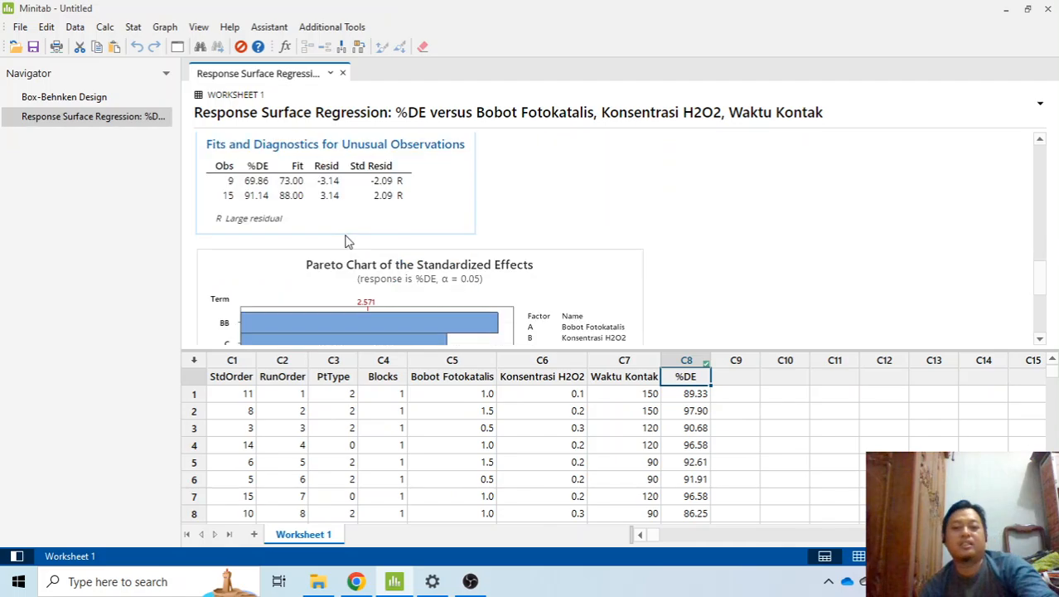
pyautogui.scroll(-5, 721, 293)
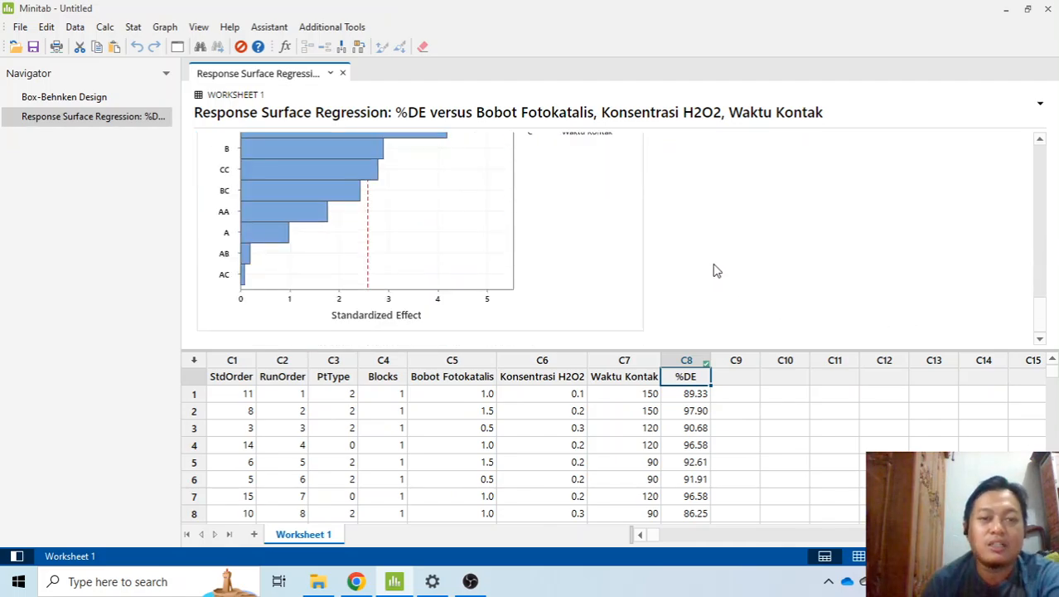
pyautogui.scroll(4, 717, 271)
pyautogui.scroll(-2, 717, 271)
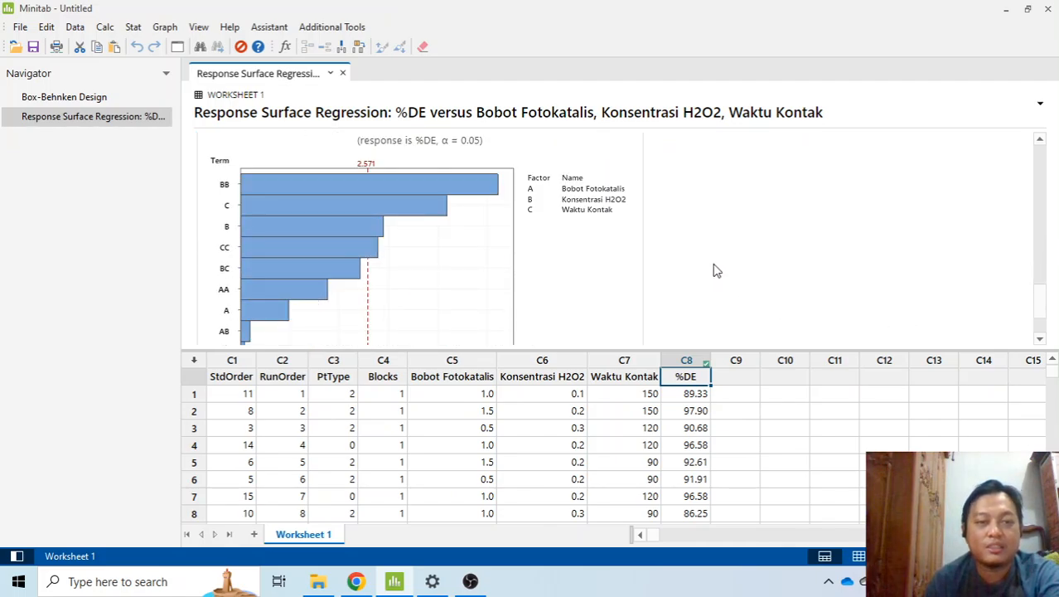
pyautogui.scroll(4, 717, 271)
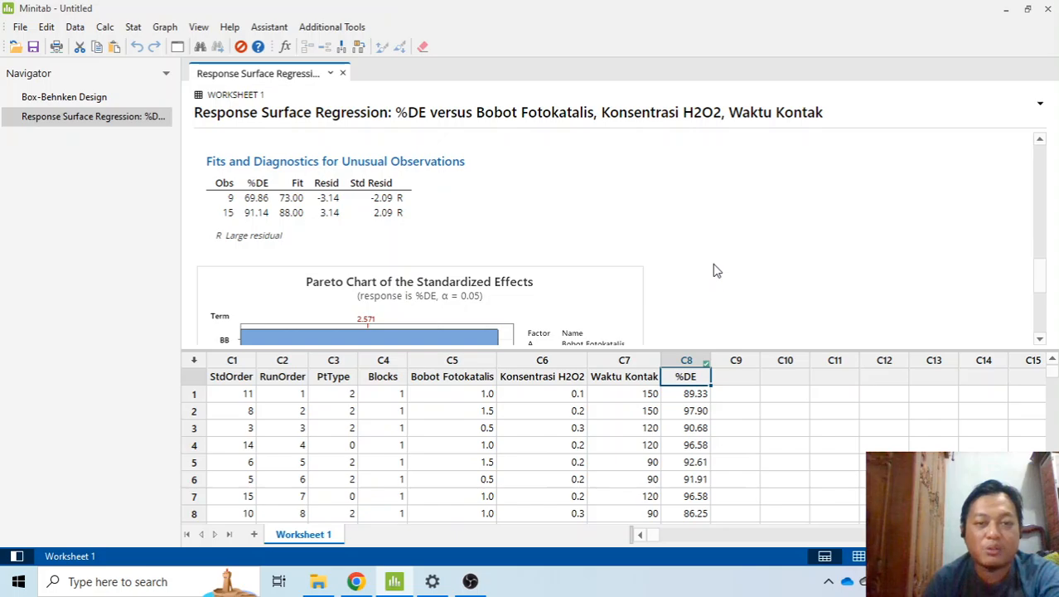
# Step: Review the bars of the Pareto chart of standardized effects together with the unusual observations table
pyautogui.scroll(-4, 717, 271)
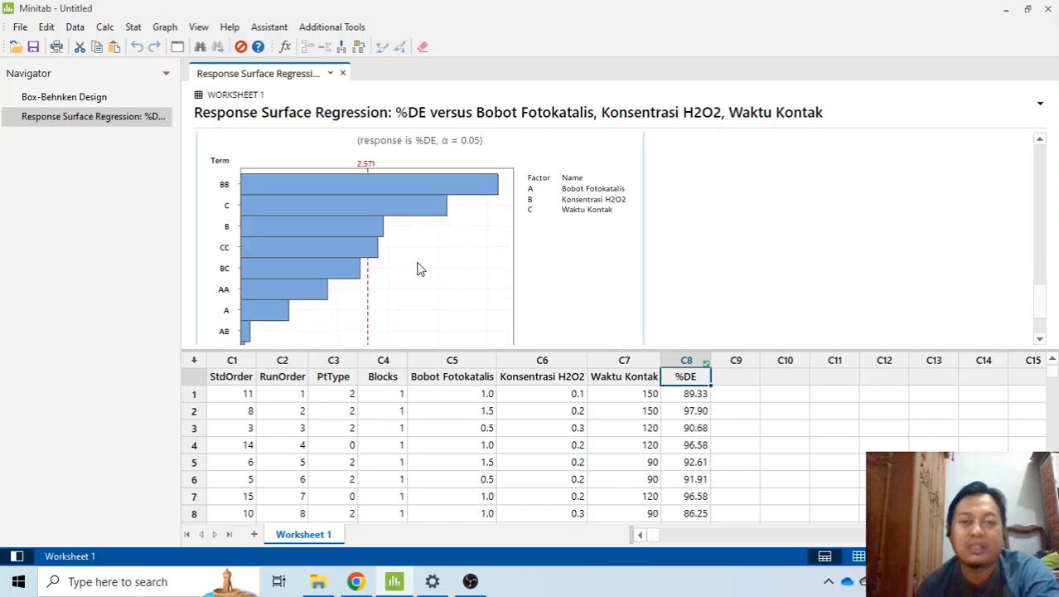
pyautogui.scroll(-2, 418, 268)
pyautogui.scroll(6, 469, 260)
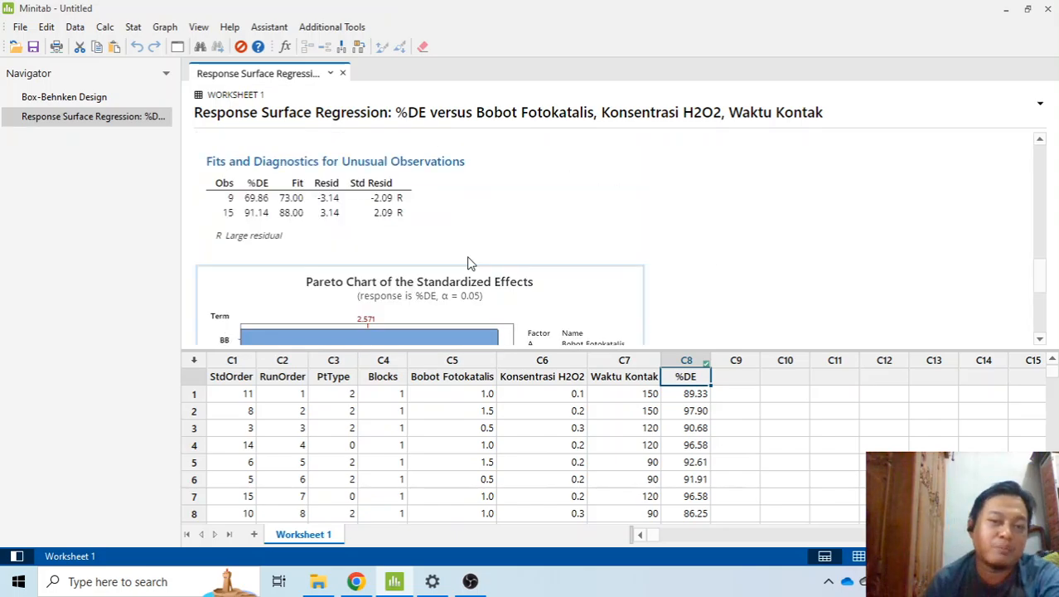
pyautogui.scroll(-6, 468, 262)
pyautogui.scroll(4, 469, 264)
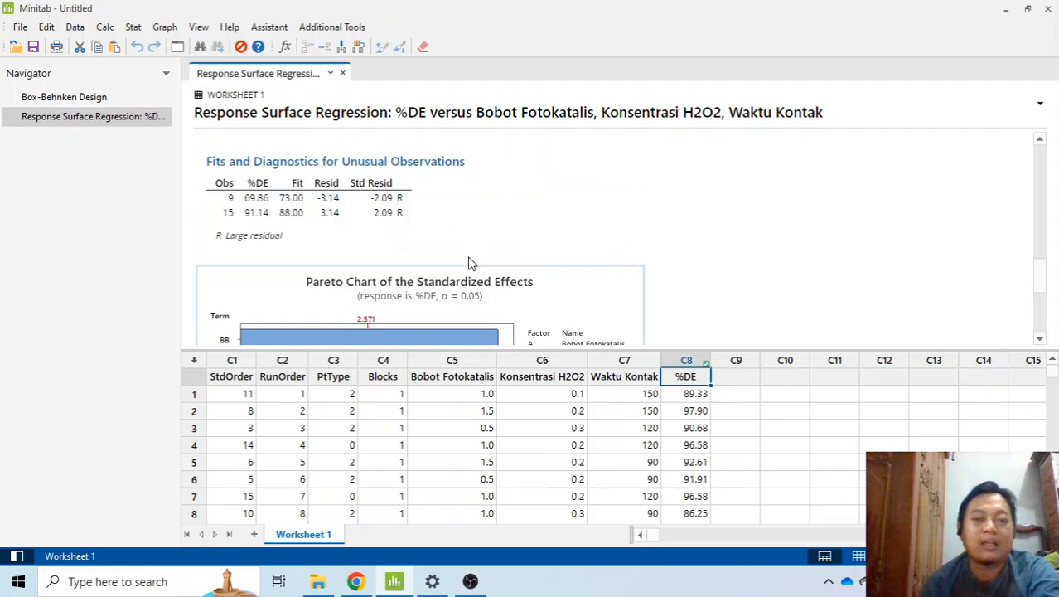
pyautogui.scroll(-2, 469, 262)
# Step: Switch to Chrome and view the article's optimization plot and the %DE contour plots in Gambar 10
pyautogui.click(356, 581)
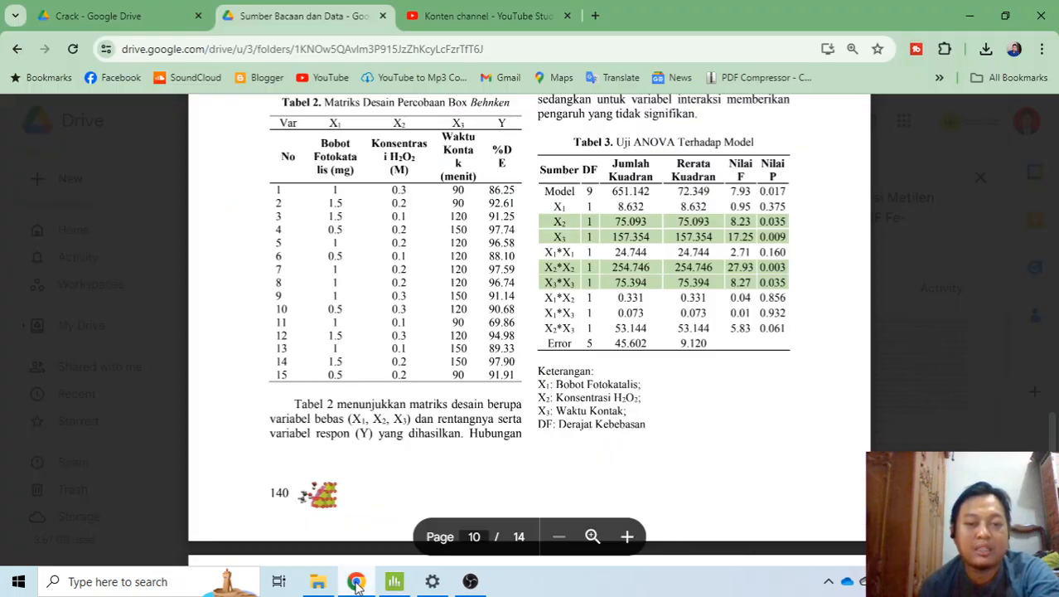
pyautogui.scroll(-3, 567, 393)
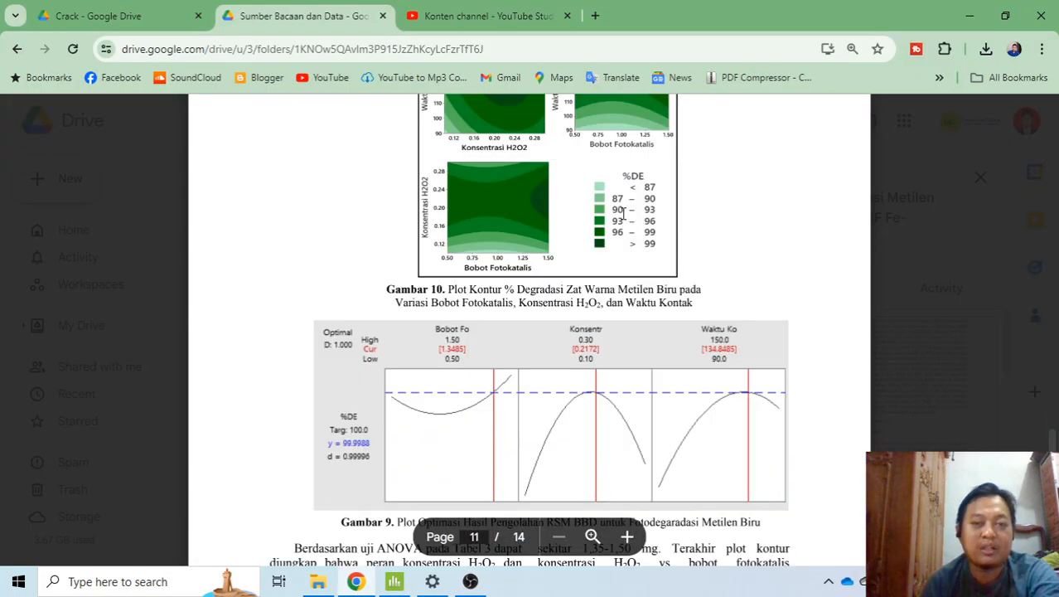
pyautogui.scroll(2, 567, 244)
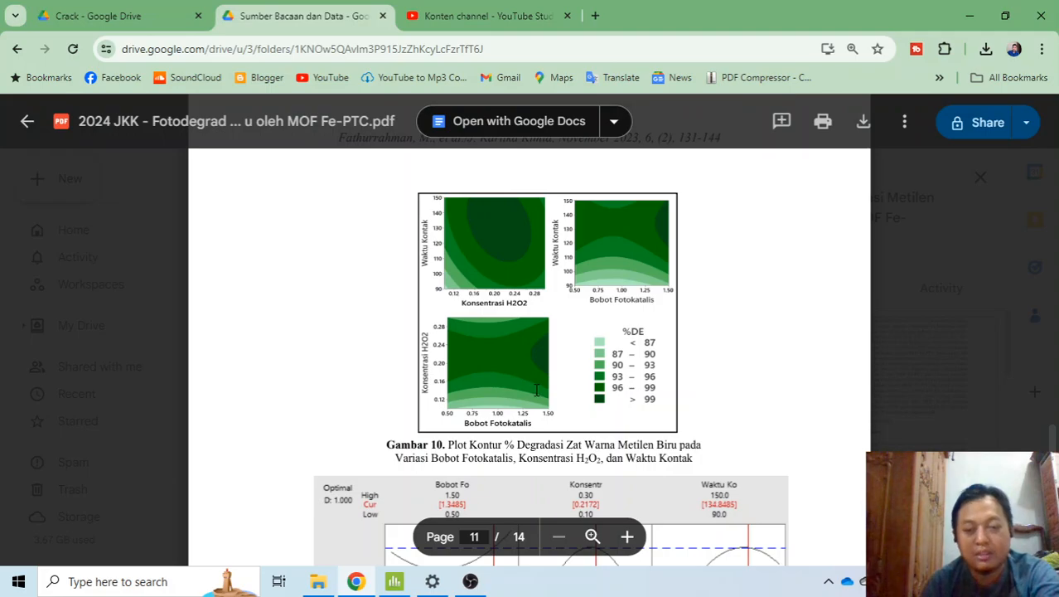
# Step: Return to Minitab and generate contour plots of %DE for all pairs of continuous variables, in separate panels of the same graph
pyautogui.click(399, 589)
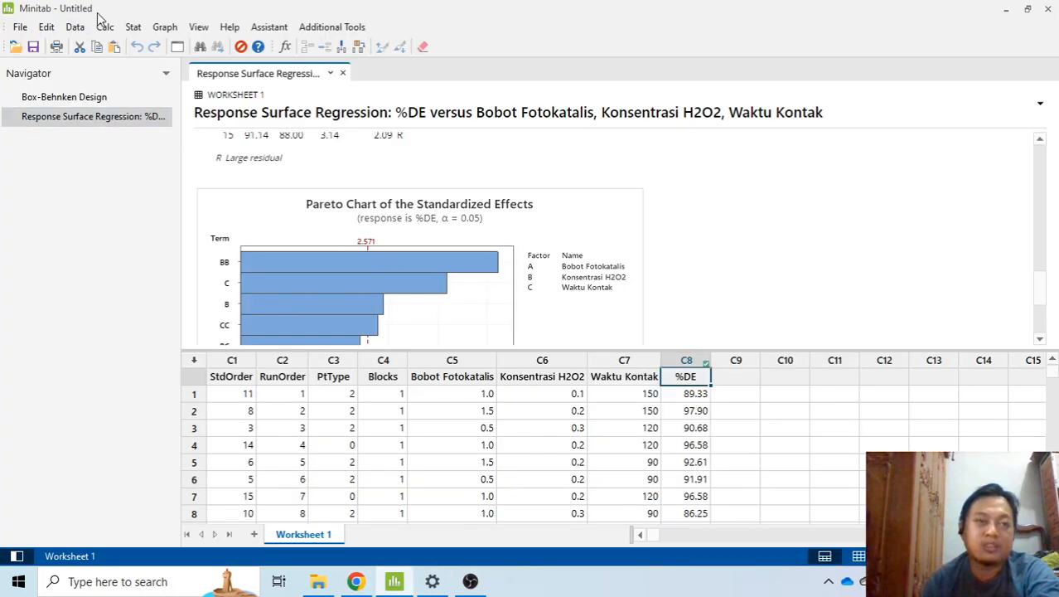
pyautogui.click(133, 27)
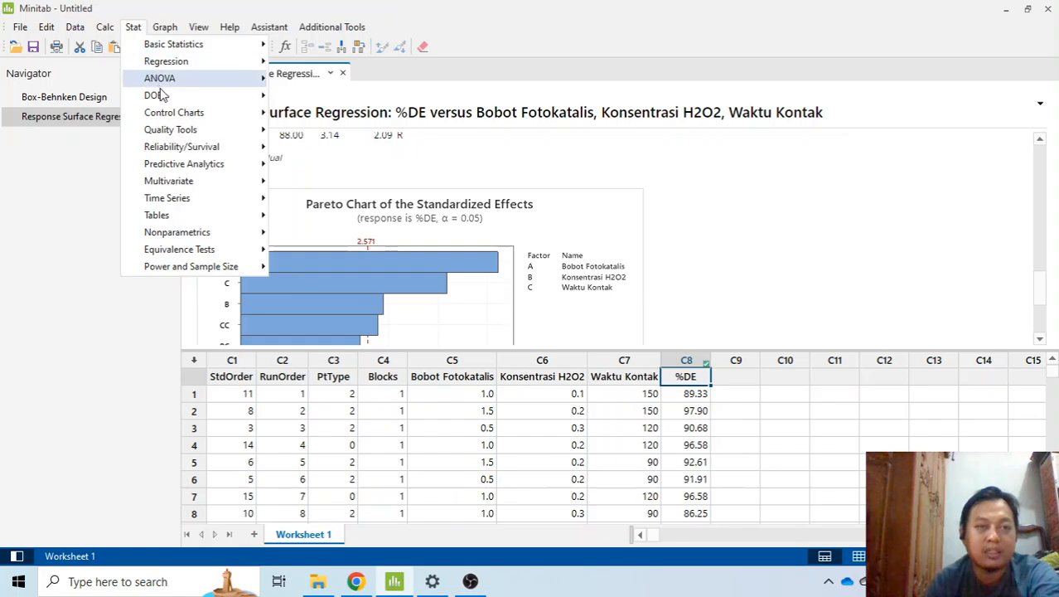
pyautogui.moveTo(165, 99)
pyautogui.moveTo(388, 132)
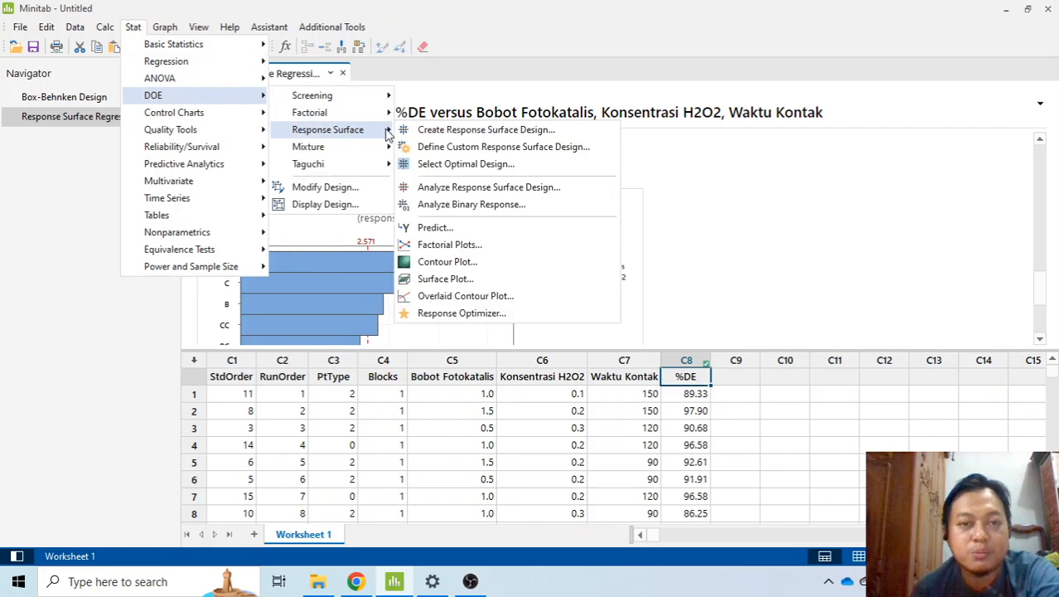
pyautogui.click(471, 261)
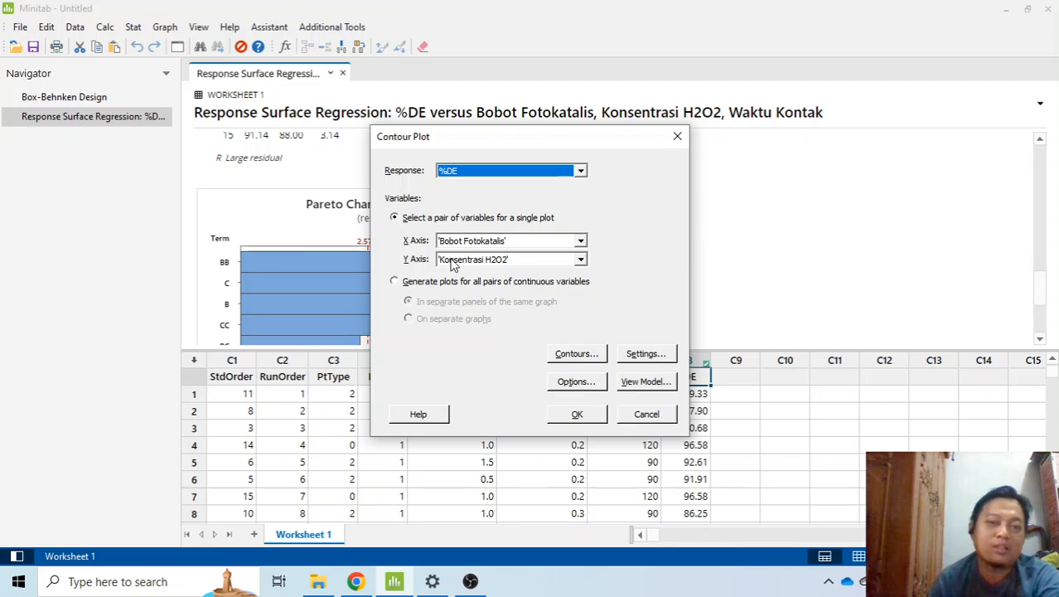
pyautogui.click(450, 283)
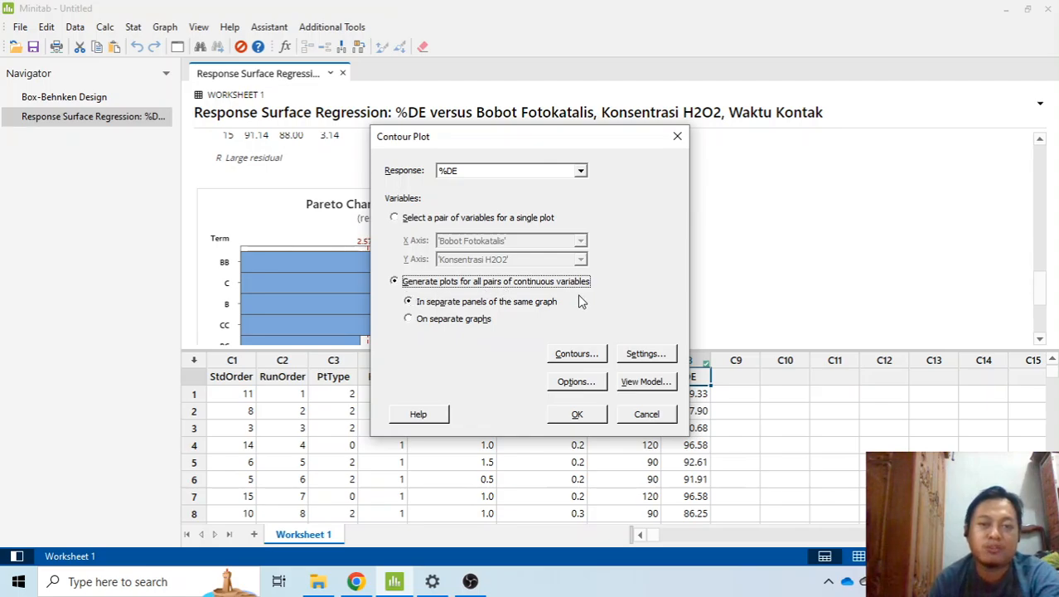
pyautogui.click(580, 415)
pyautogui.scroll(-2, 553, 253)
pyautogui.scroll(2, 547, 265)
pyautogui.scroll(-2, 535, 286)
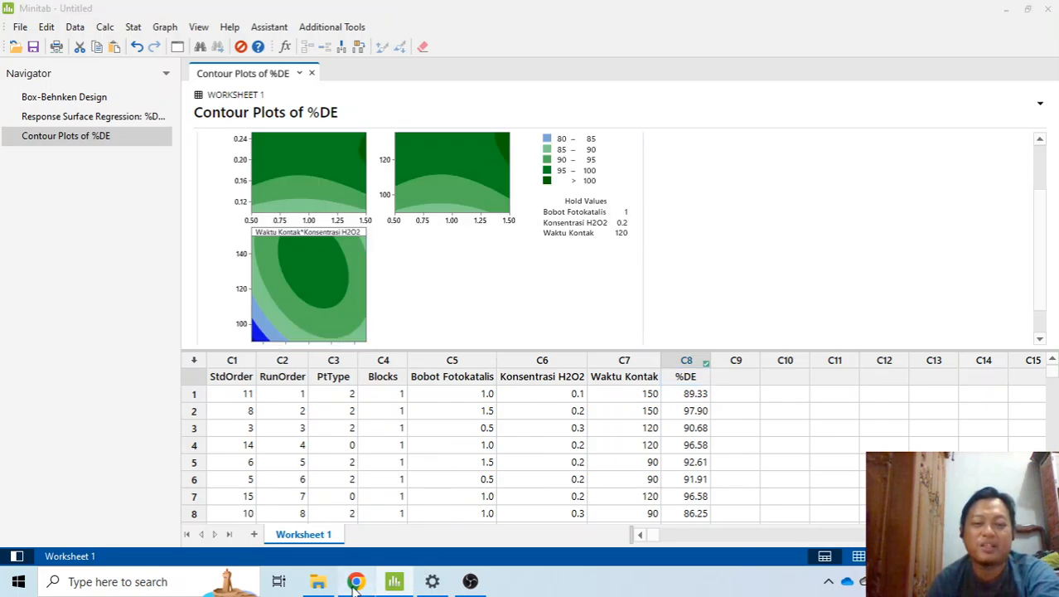
# Step: View the article's Gambar 10 in Chrome and return to Minitab to examine the three contour panels, %DE legend and hold values
pyautogui.click(356, 581)
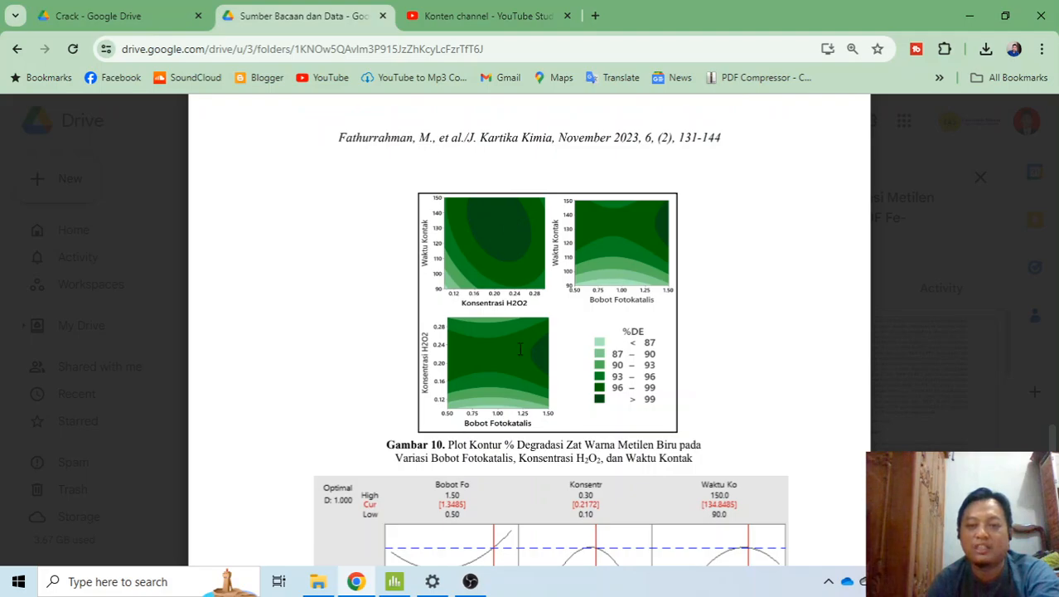
pyautogui.click(394, 582)
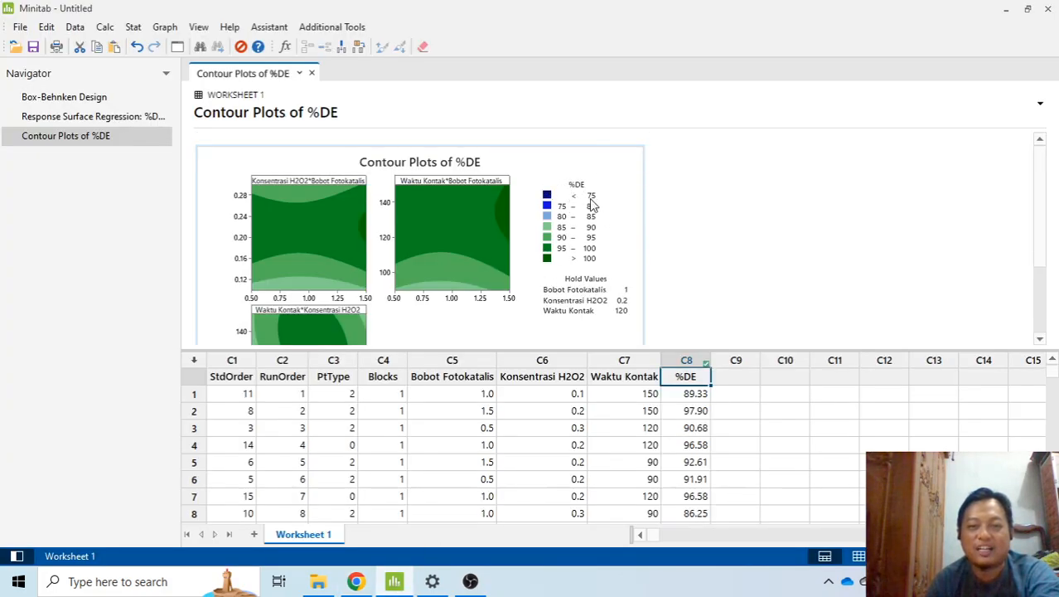
pyautogui.scroll(-3, 587, 211)
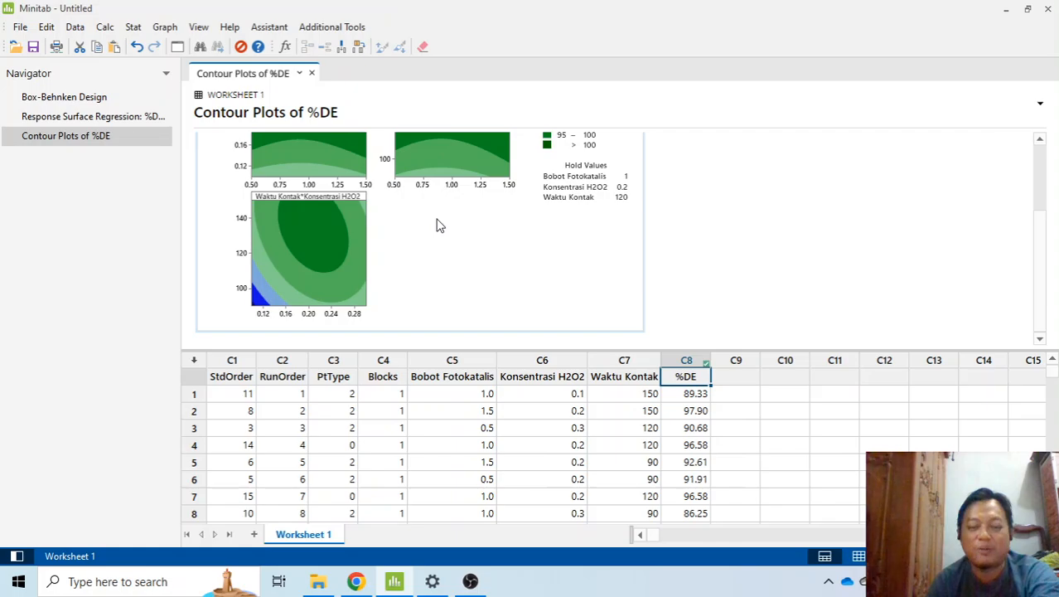
pyautogui.scroll(3, 569, 267)
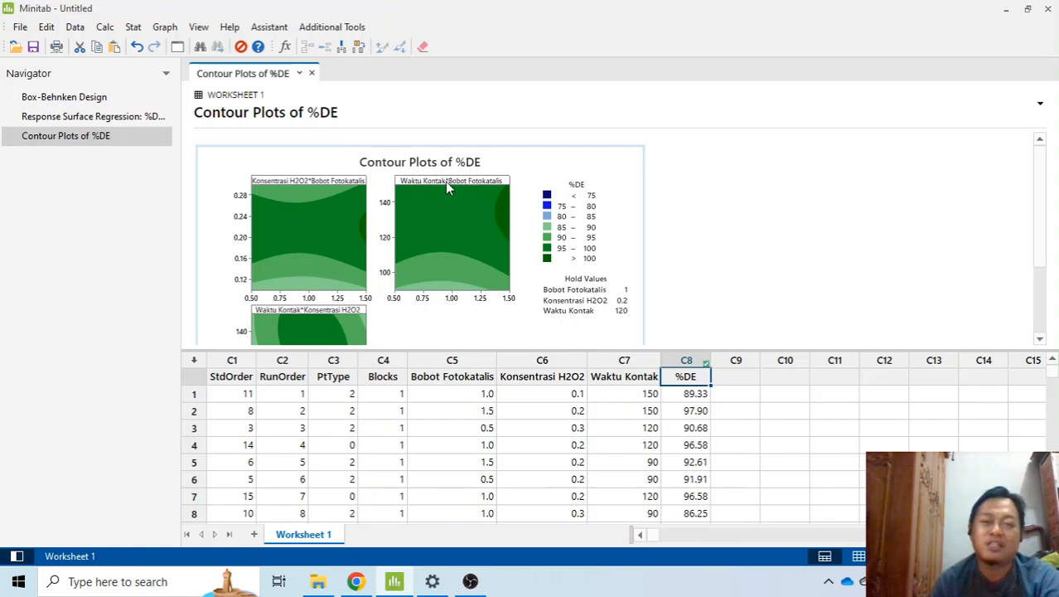
pyautogui.scroll(-3, 588, 249)
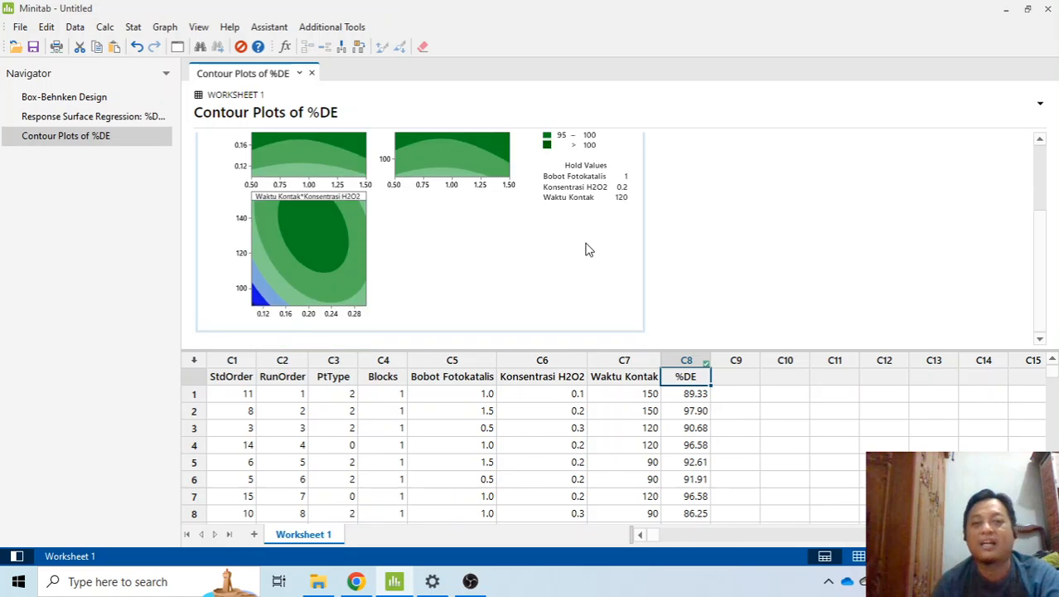
pyautogui.scroll(3, 399, 274)
pyautogui.scroll(-2, 403, 274)
pyautogui.scroll(2, 562, 239)
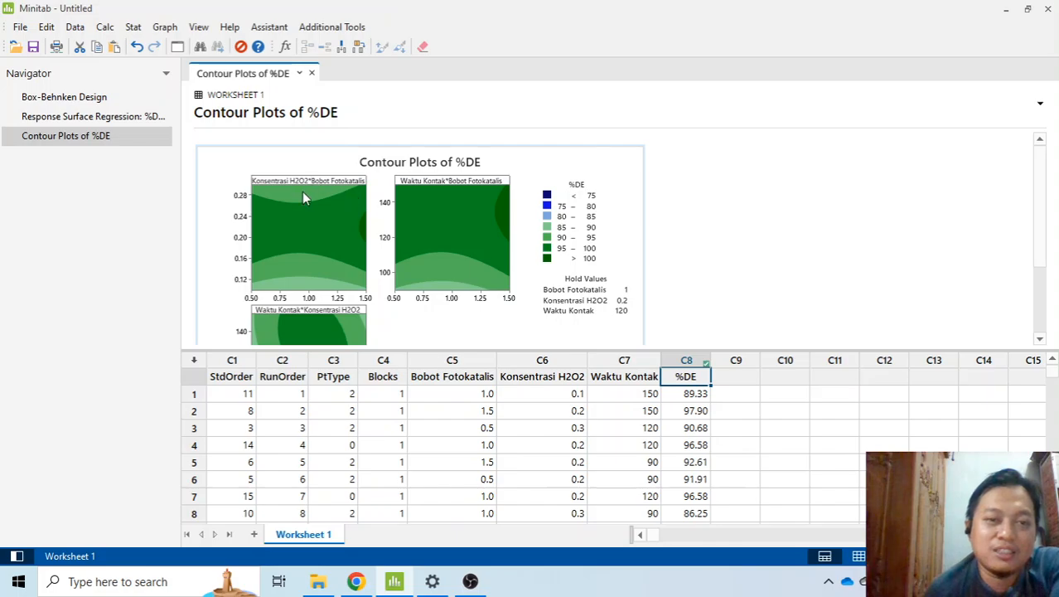
pyautogui.scroll(-3, 395, 206)
pyautogui.scroll(3, 397, 200)
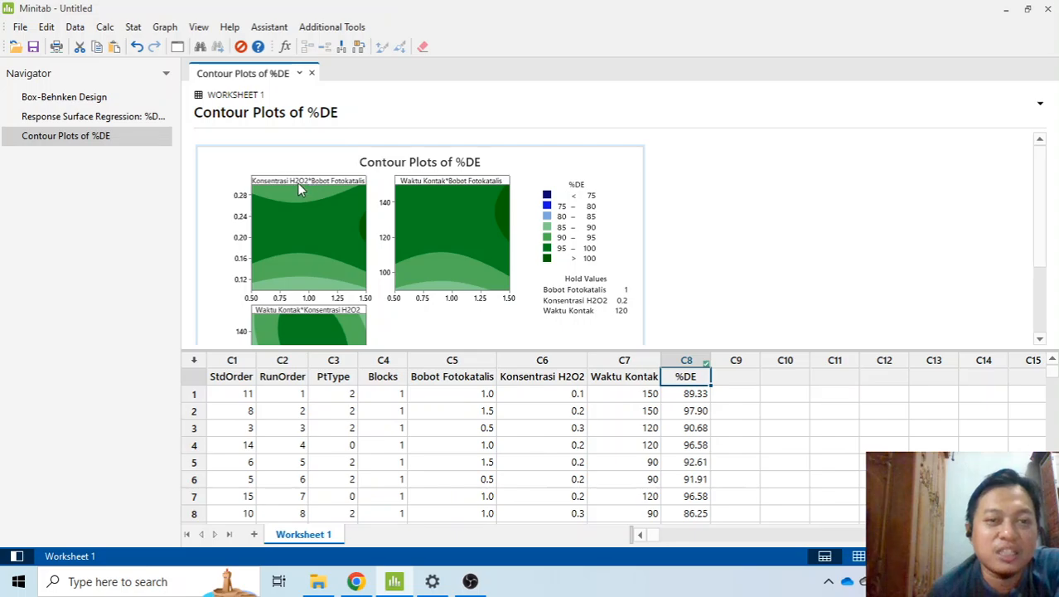
# Step: Recheck the article's contour plots in Chrome against the three-panel Contour Plots of %DE in Minitab
pyautogui.click(366, 585)
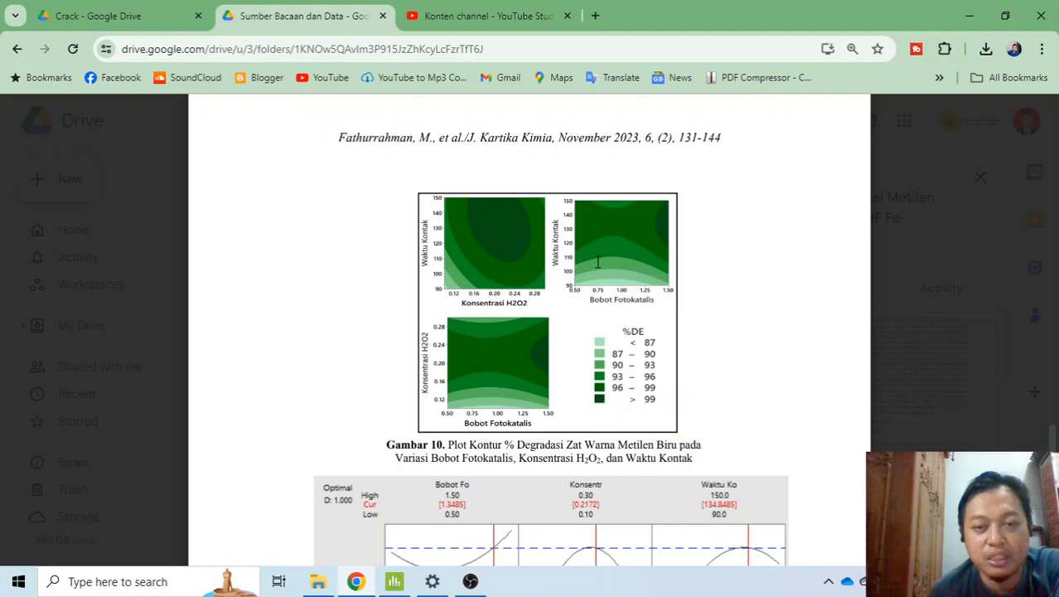
pyautogui.click(394, 581)
pyautogui.scroll(-3, 452, 230)
pyautogui.scroll(3, 452, 231)
pyautogui.scroll(-3, 454, 231)
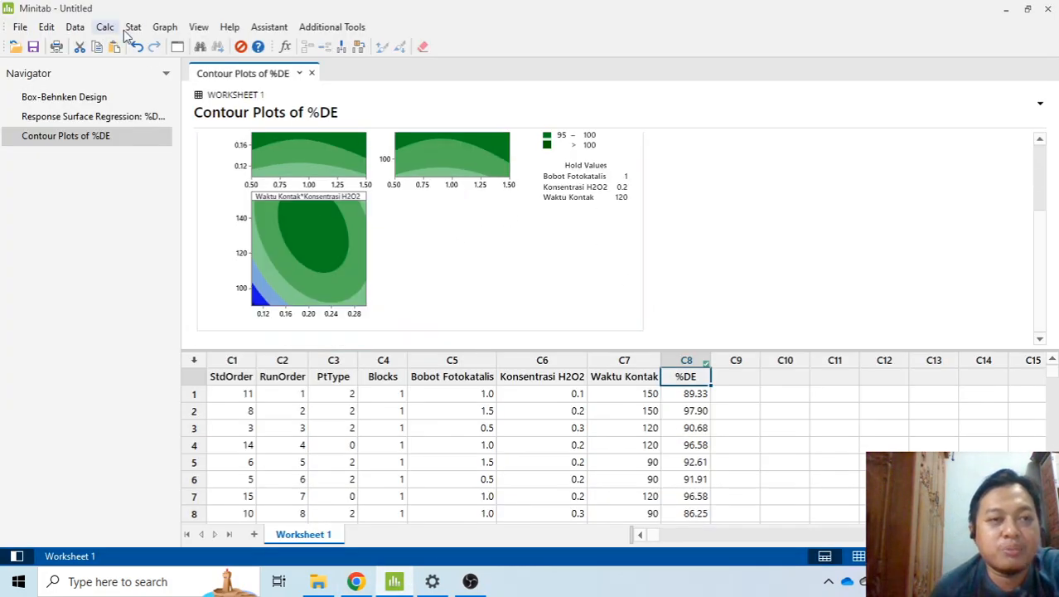
# Step: Create a single contour plot of %DE with Bobot Fotokatalis on the X axis and Konsentrasi H2O2 on the Y axis
pyautogui.click(165, 26)
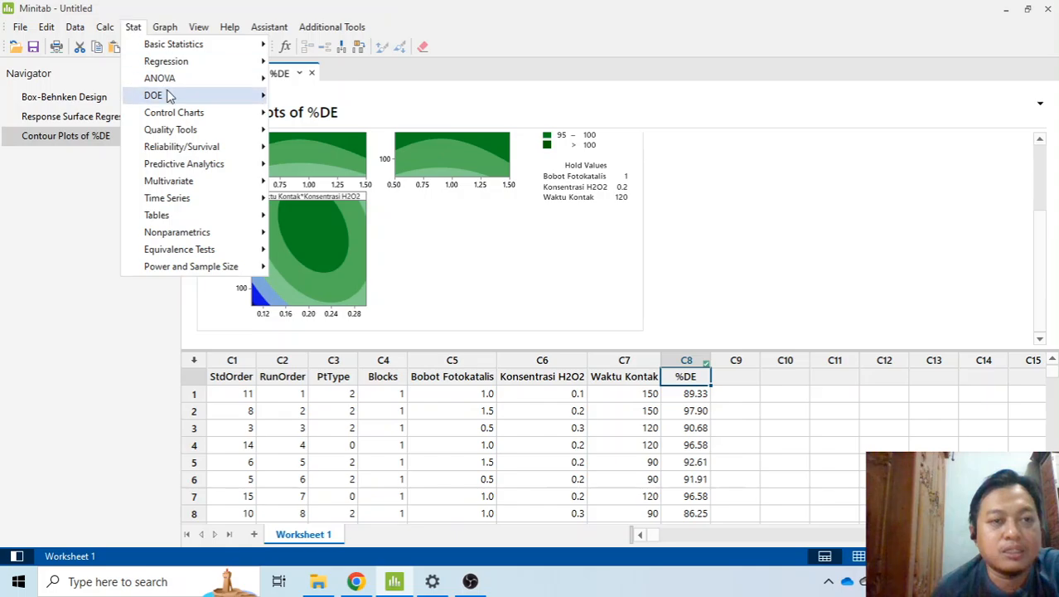
pyautogui.moveTo(175, 95)
pyautogui.moveTo(340, 133)
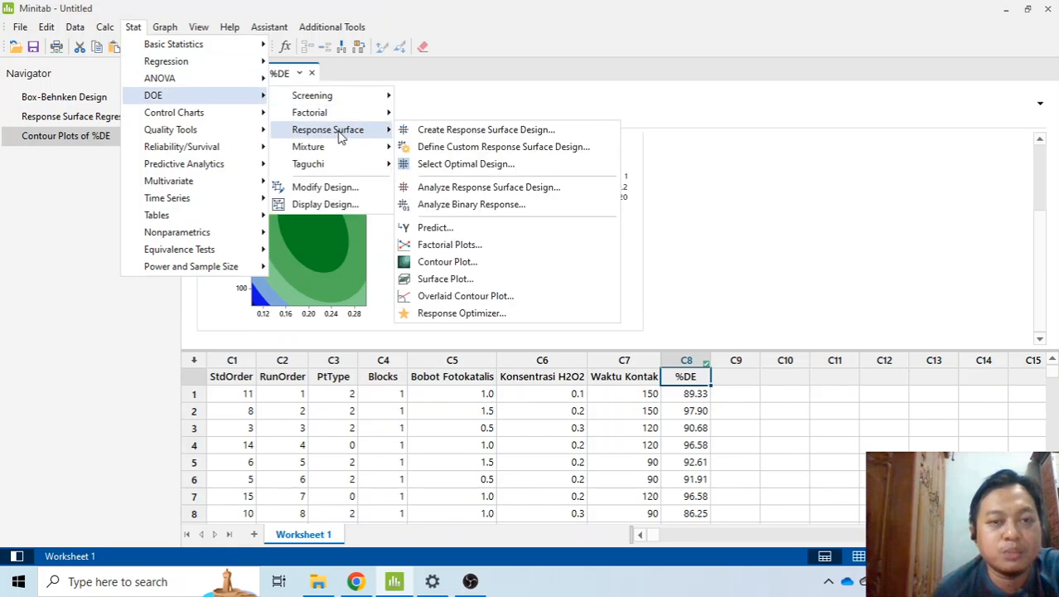
pyautogui.click(432, 263)
pyautogui.click(424, 219)
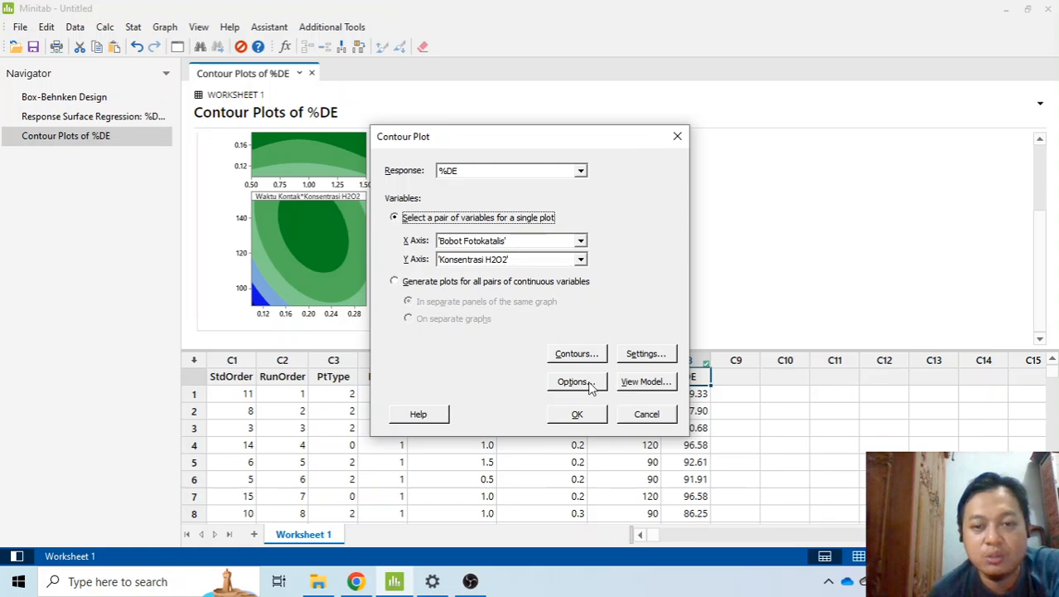
pyautogui.click(591, 414)
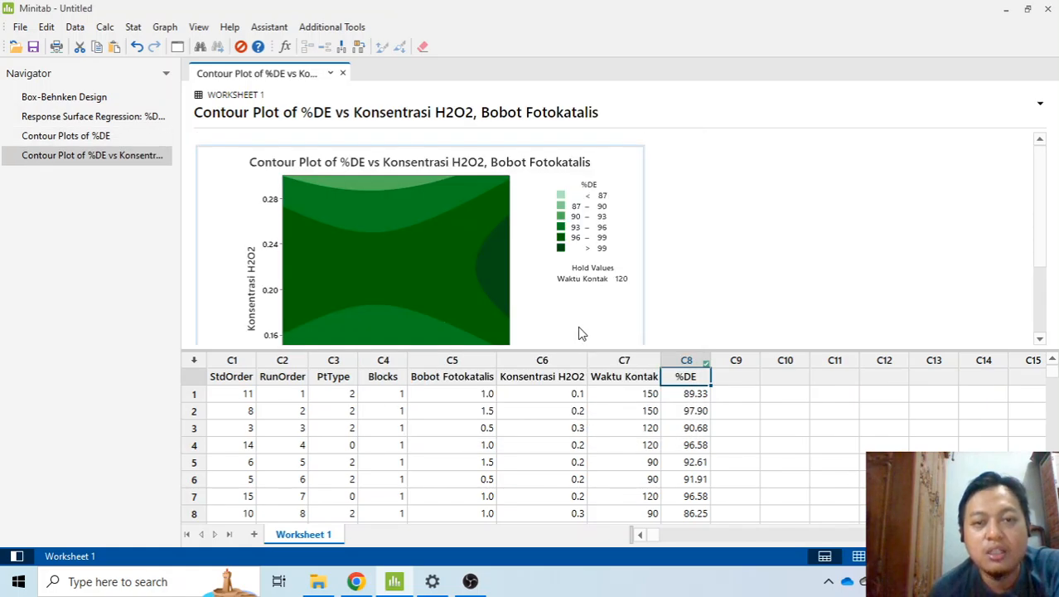
# Step: Examine the axes, contour bands and legend of the single plot of %DE vs Konsentrasi H2O2 and Bobot Fotokatalis
pyautogui.scroll(-3, 580, 331)
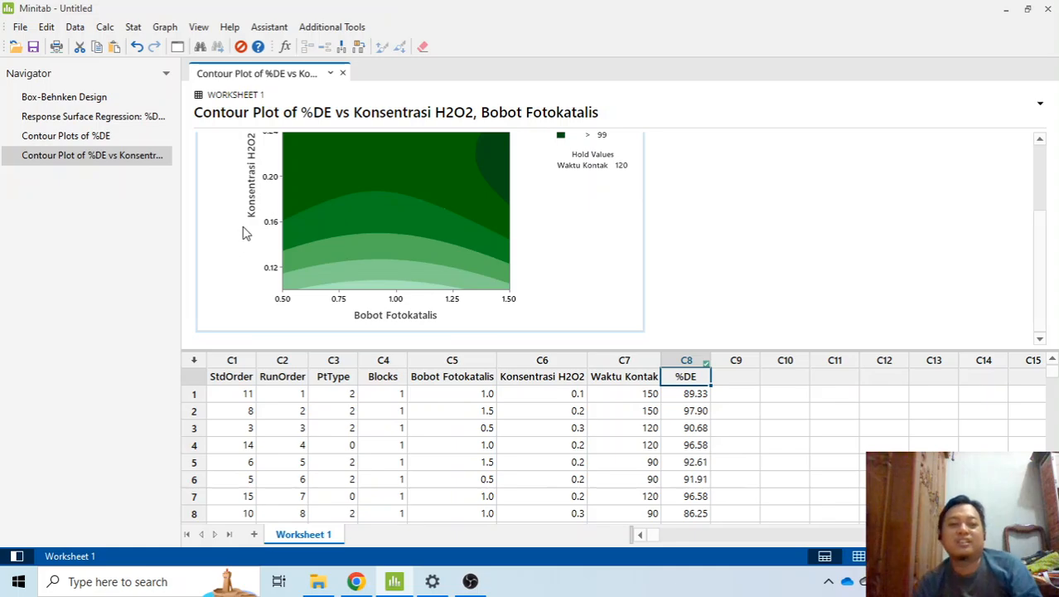
pyautogui.scroll(3, 406, 289)
pyautogui.scroll(-3, 303, 267)
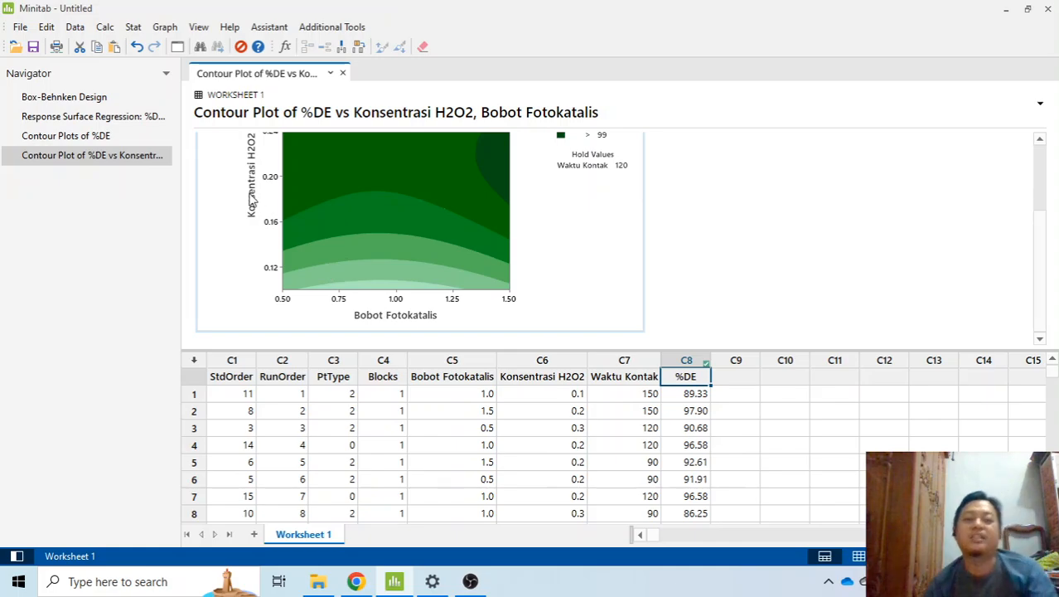
pyautogui.scroll(3, 290, 230)
pyautogui.scroll(-2, 294, 235)
pyautogui.scroll(2, 297, 236)
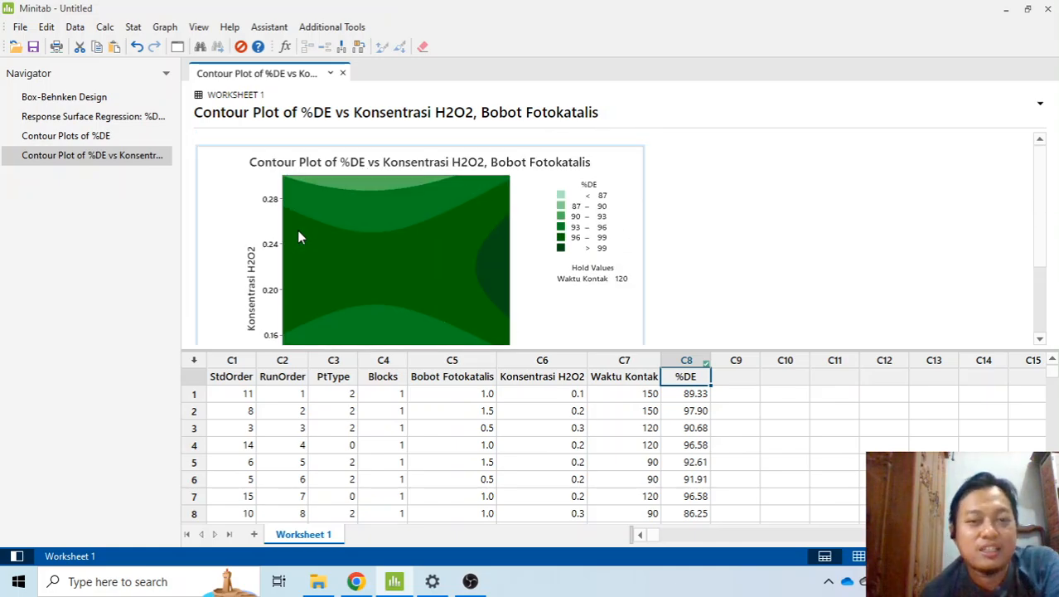
pyautogui.scroll(-2, 711, 248)
pyautogui.scroll(2, 713, 250)
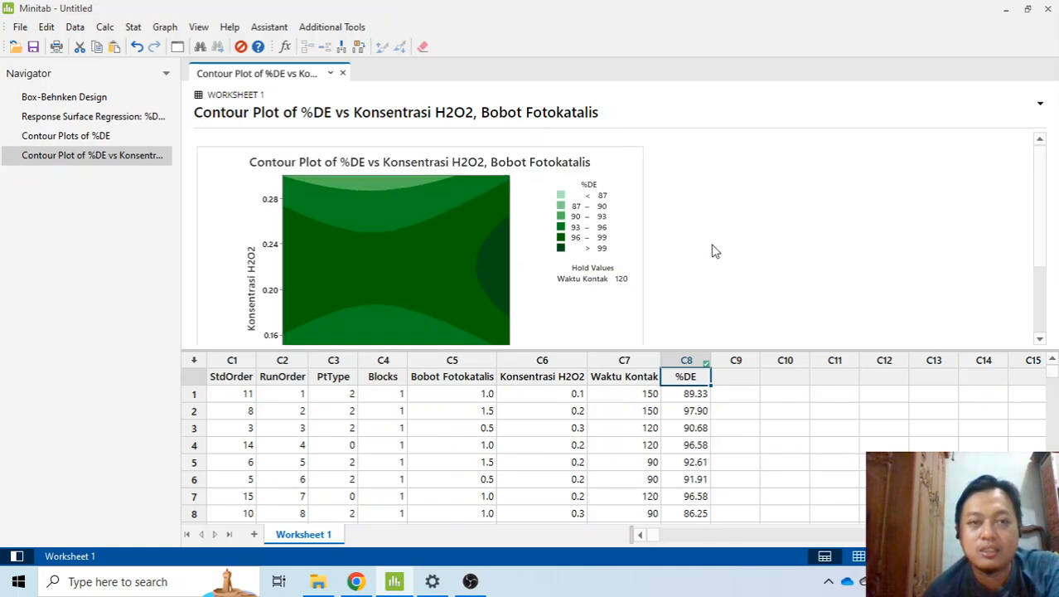
# Step: Compare the three-panel Contour Plots of %DE with the single Konsentrasi H2O2 and Bobot Fotokatalis contour plot
pyautogui.click(134, 136)
pyautogui.scroll(-1, 510, 235)
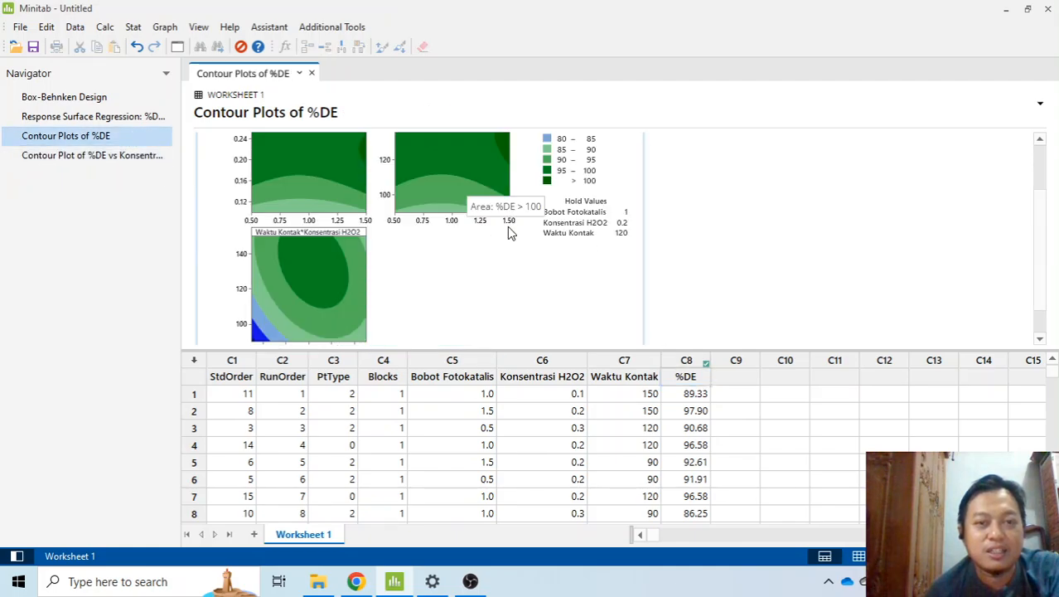
pyautogui.scroll(2, 409, 238)
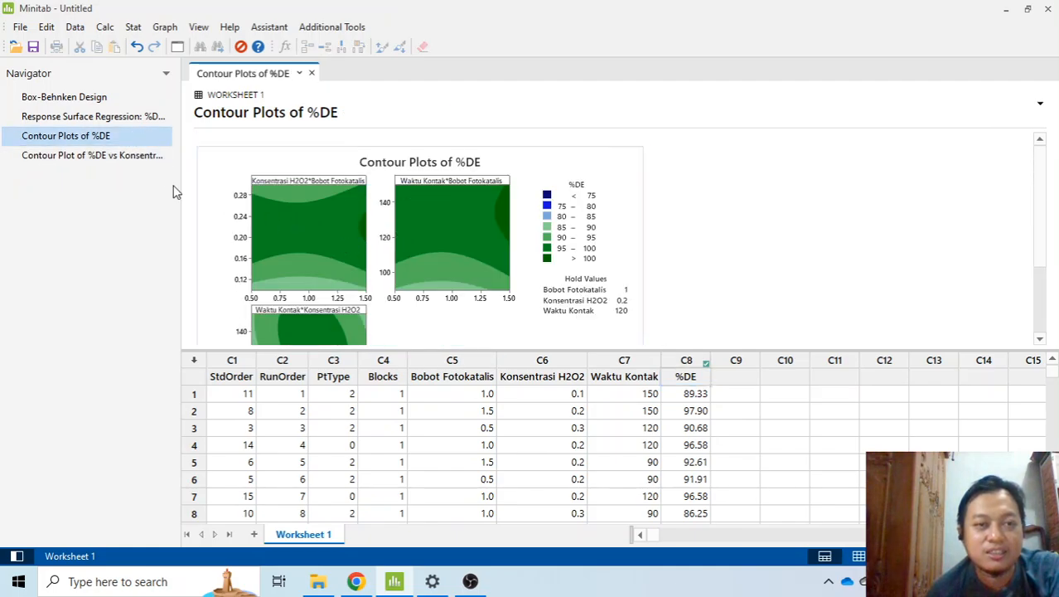
pyautogui.click(144, 155)
pyautogui.scroll(-2, 358, 224)
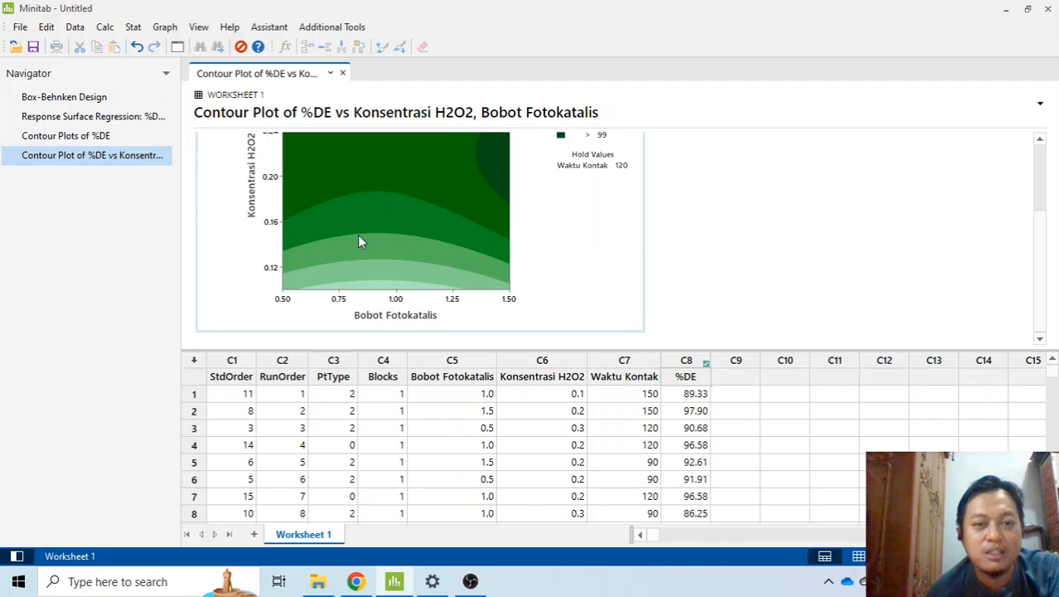
pyautogui.scroll(3, 339, 239)
pyautogui.click(101, 139)
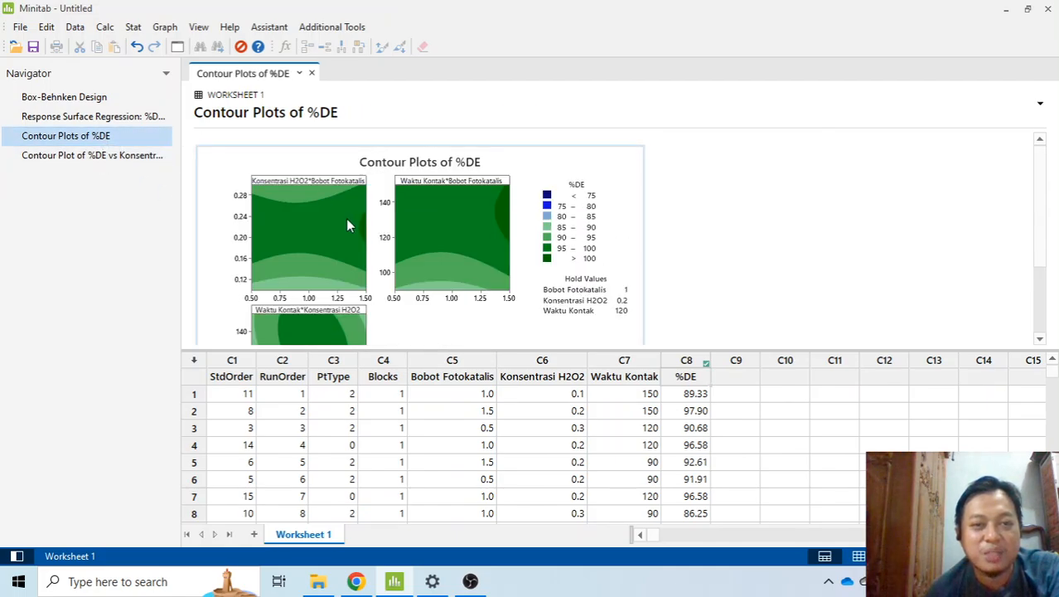
pyautogui.click(126, 156)
pyautogui.scroll(-3, 466, 236)
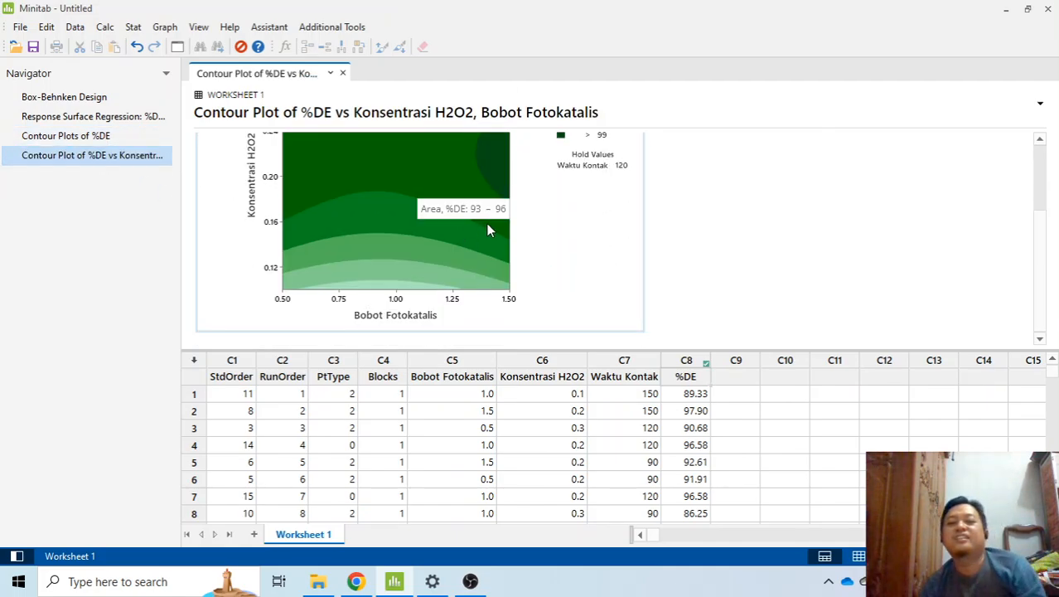
pyautogui.scroll(2, 489, 224)
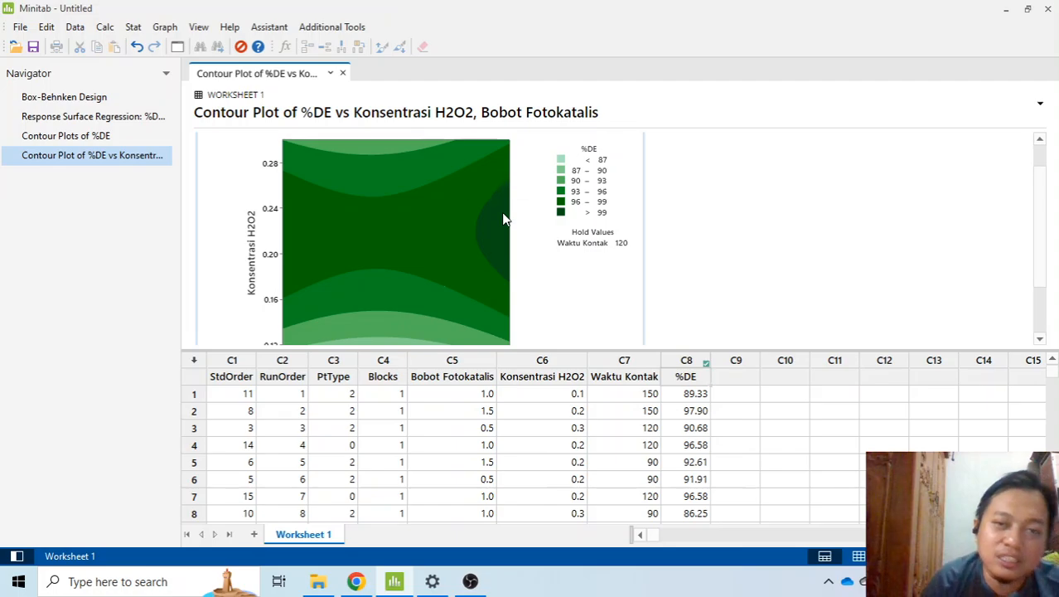
# Step: Examine the region above 99 %DE in the single contour plot against its Bobot Fotokatalis and Konsentrasi H2O2 axis ranges
pyautogui.scroll(-2, 494, 247)
pyautogui.scroll(2, 492, 237)
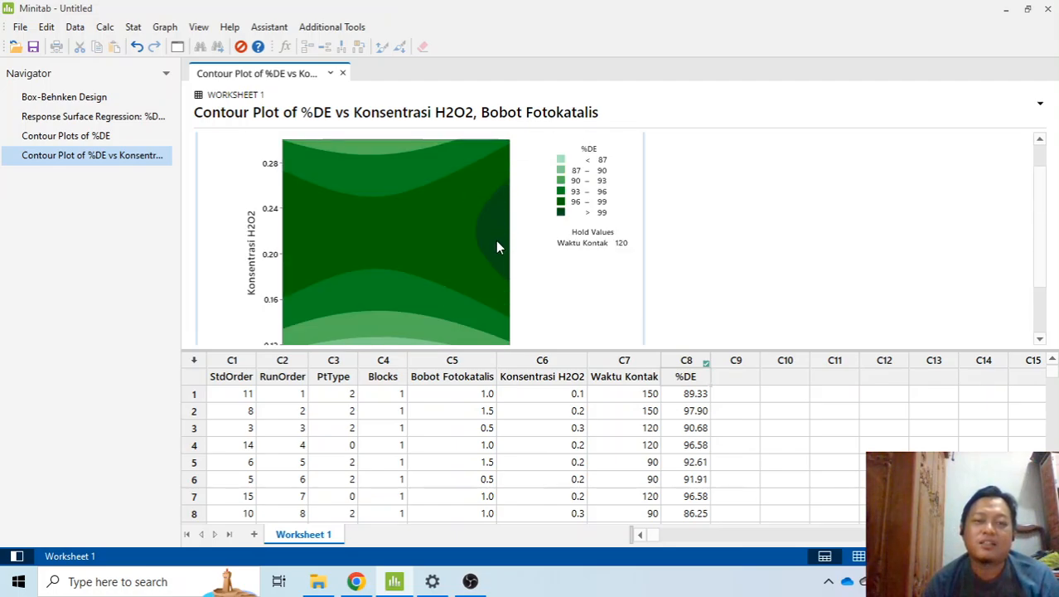
pyautogui.moveTo(501, 214)
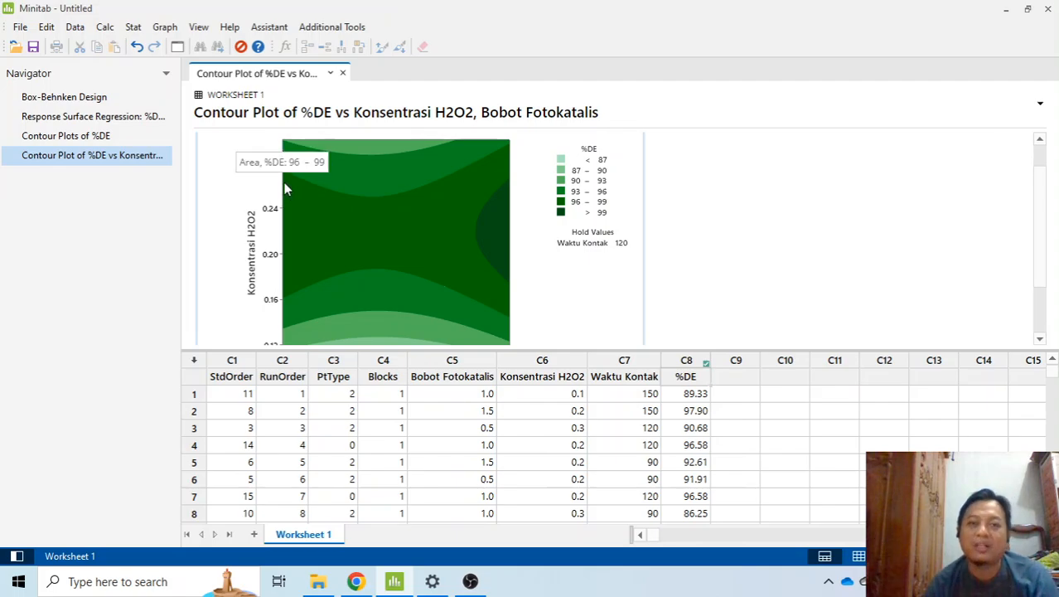
pyautogui.scroll(-2, 482, 229)
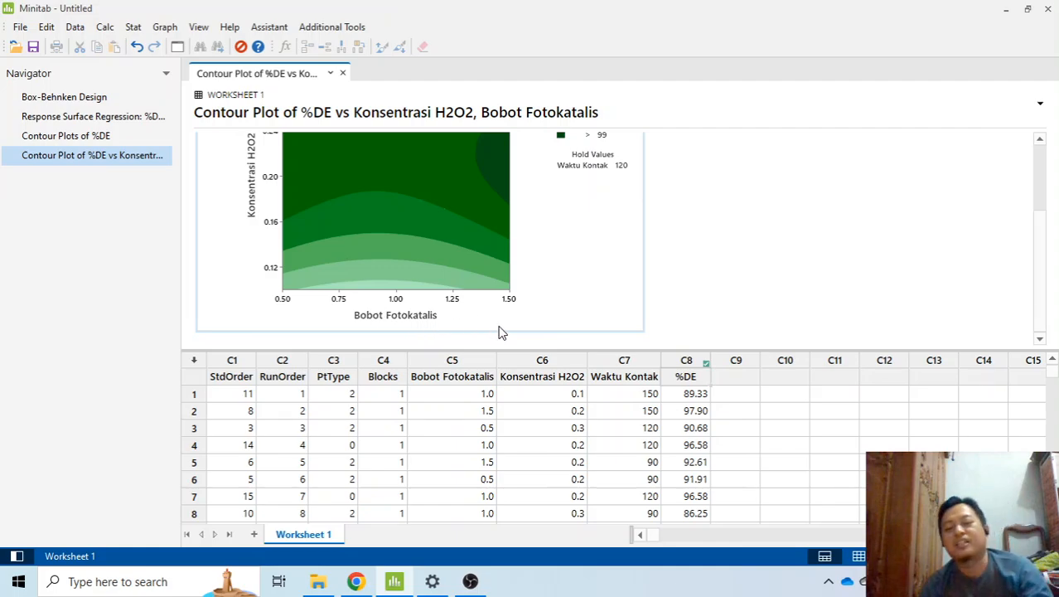
pyautogui.scroll(2, 518, 290)
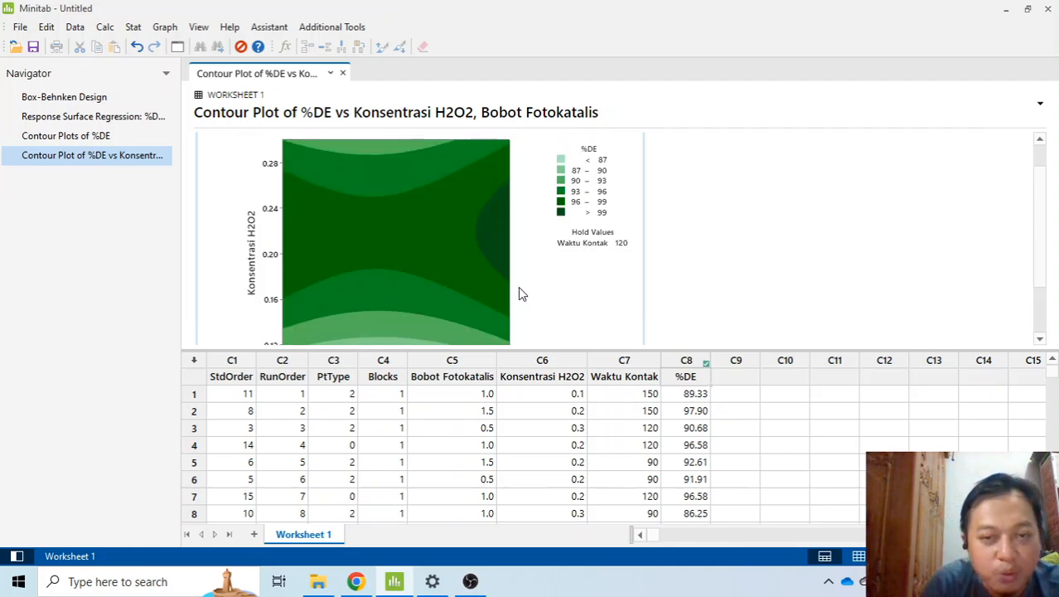
pyautogui.scroll(-2, 518, 286)
pyautogui.scroll(2, 514, 278)
pyautogui.scroll(-2, 512, 273)
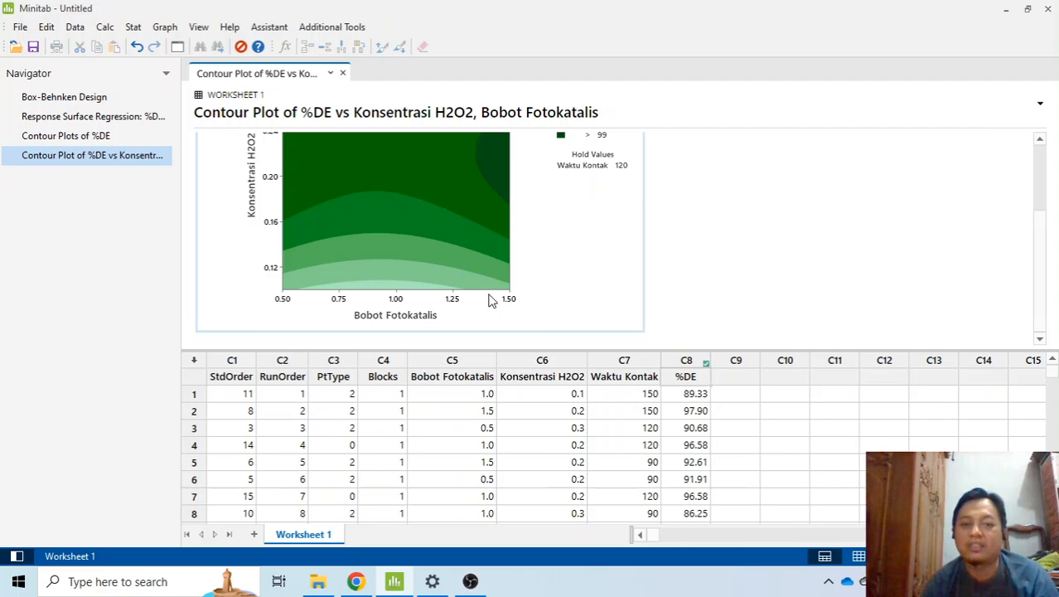
pyautogui.scroll(2, 511, 302)
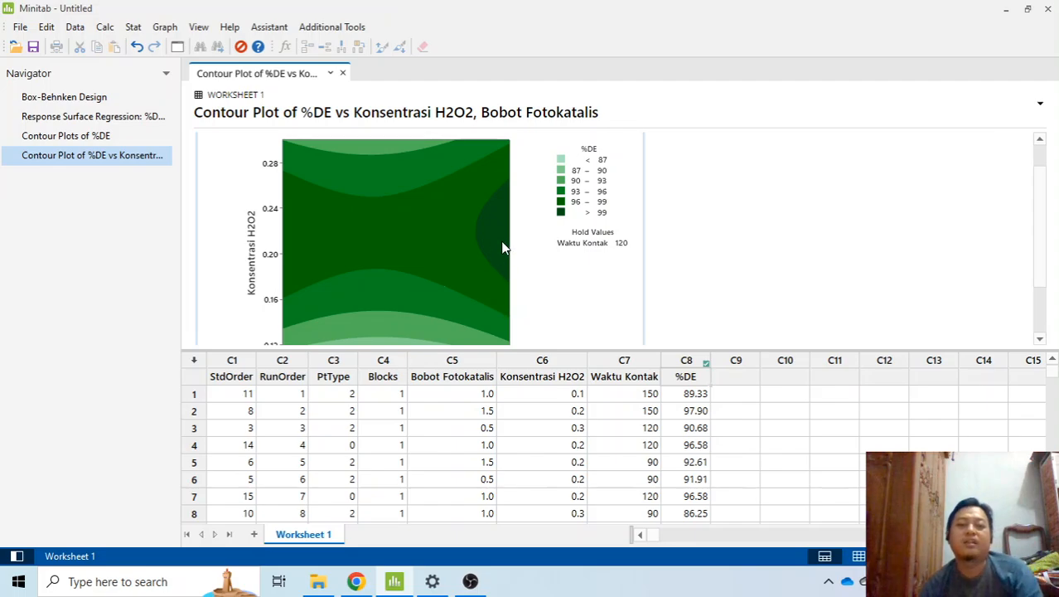
pyautogui.moveTo(511, 213)
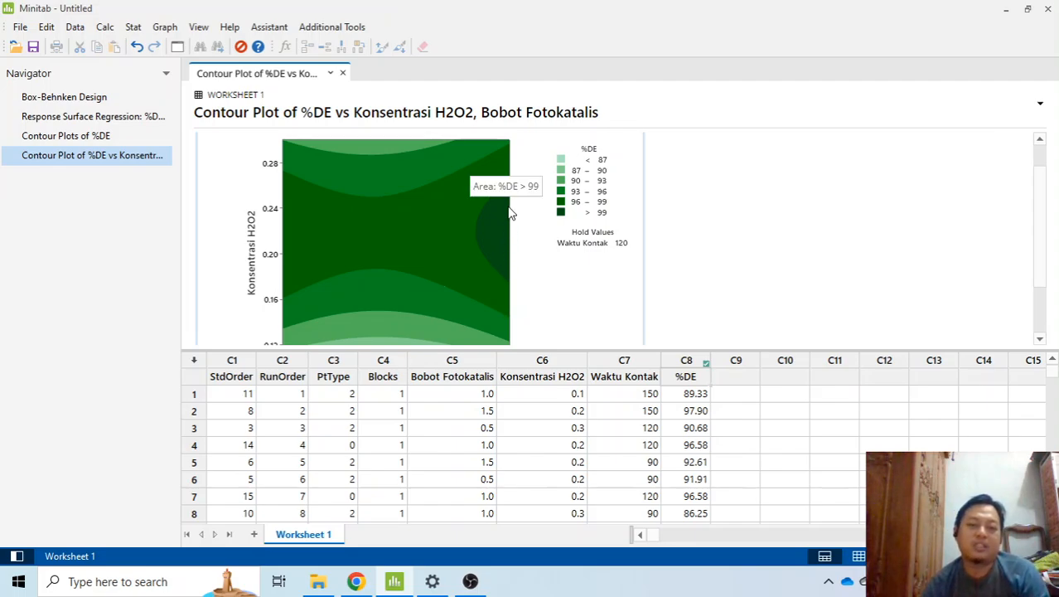
pyautogui.scroll(-1, 514, 390)
pyautogui.scroll(-2, 529, 272)
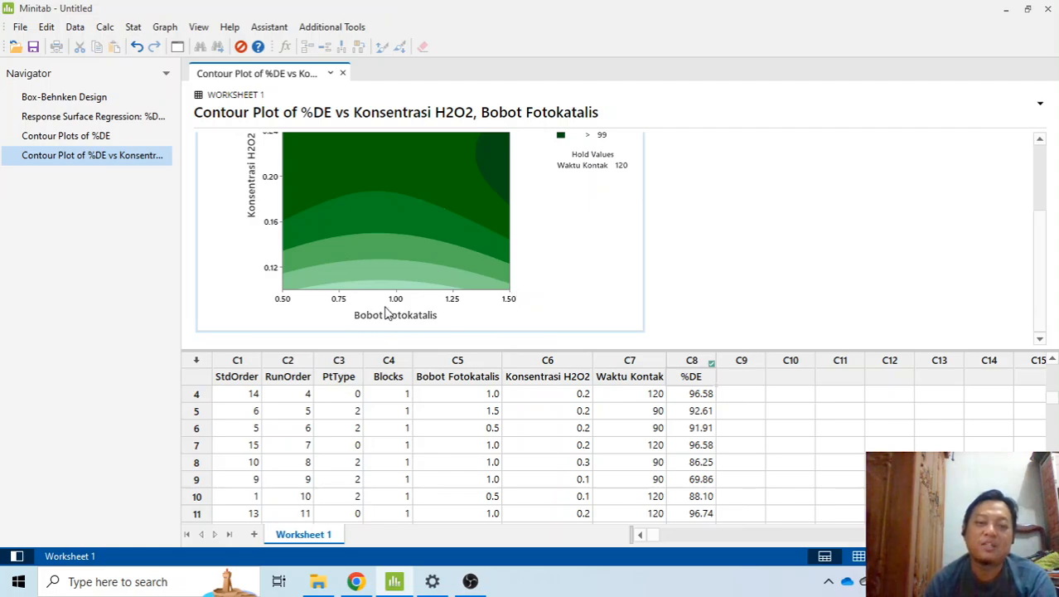
pyautogui.scroll(2, 581, 303)
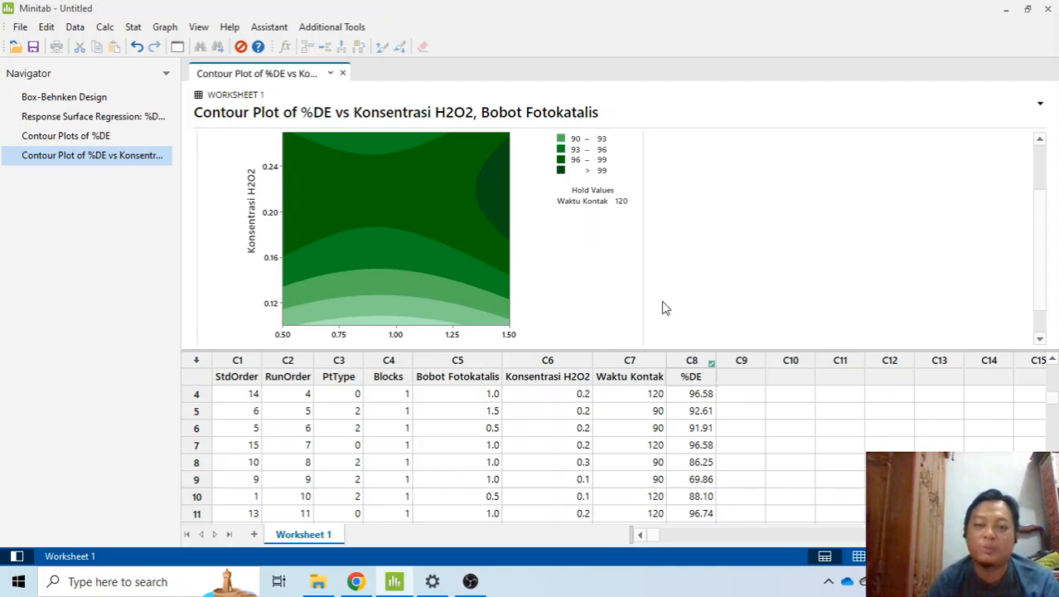
pyautogui.scroll(-2, 497, 315)
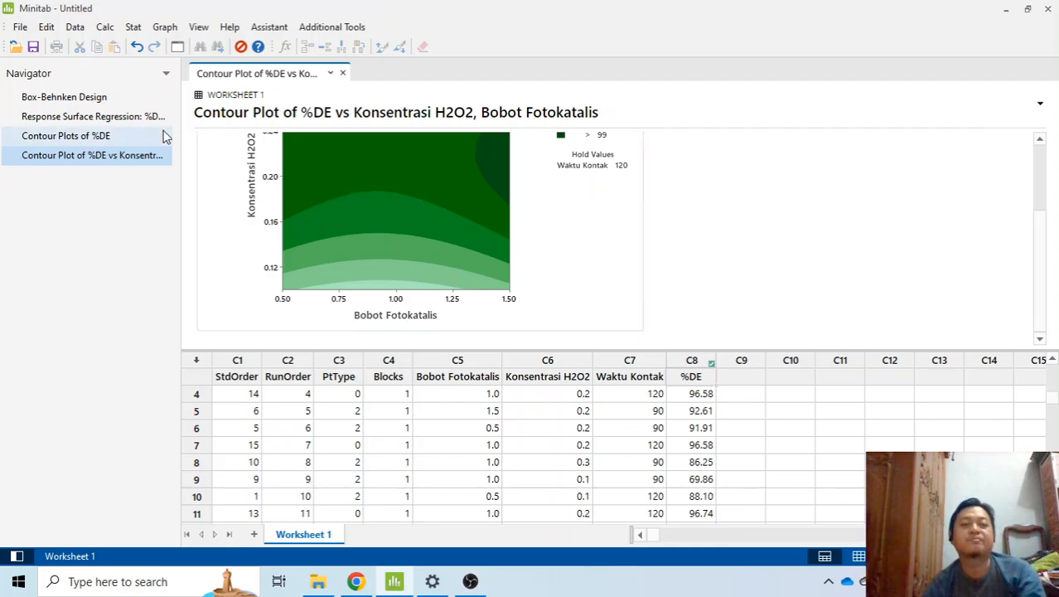
# Step: Create a single contour plot of %DE with Konsentrasi H2O2 on the X axis and Waktu Kontak on the Y axis
pyautogui.click(165, 27)
pyautogui.moveTo(135, 28)
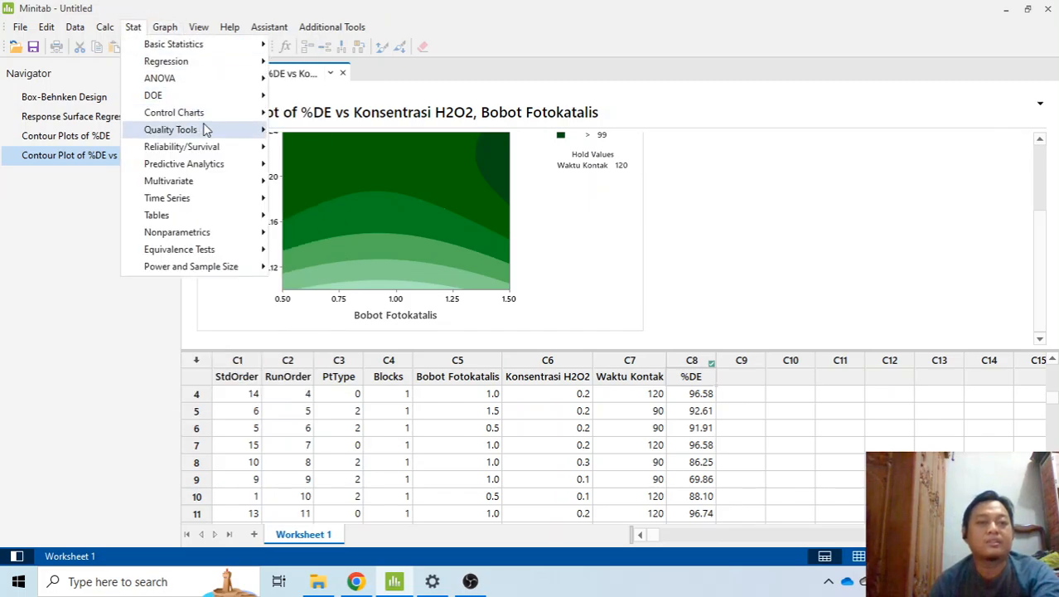
pyautogui.moveTo(224, 95)
pyautogui.moveTo(385, 134)
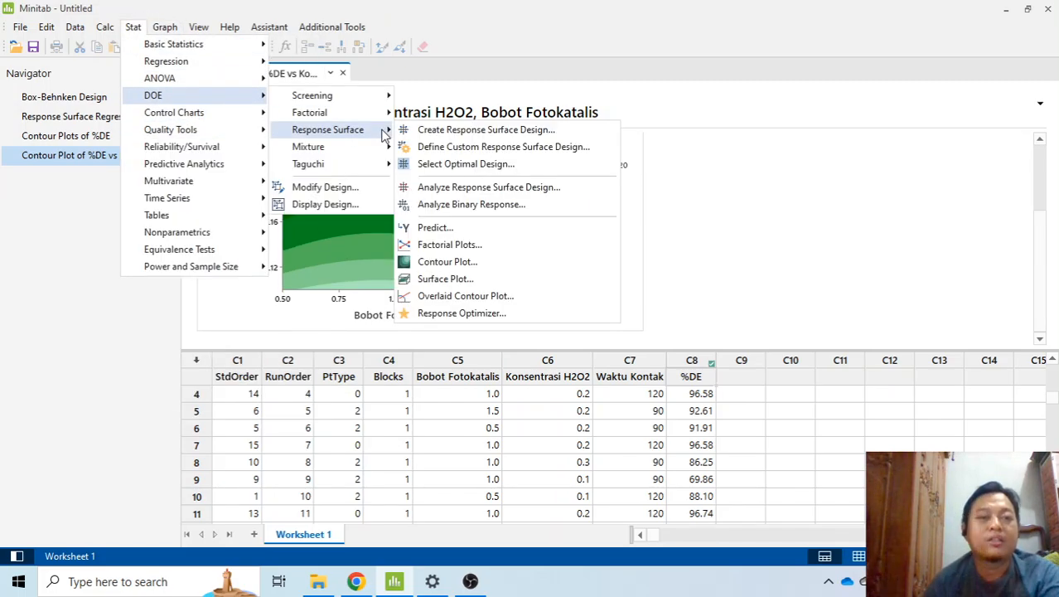
pyautogui.click(488, 262)
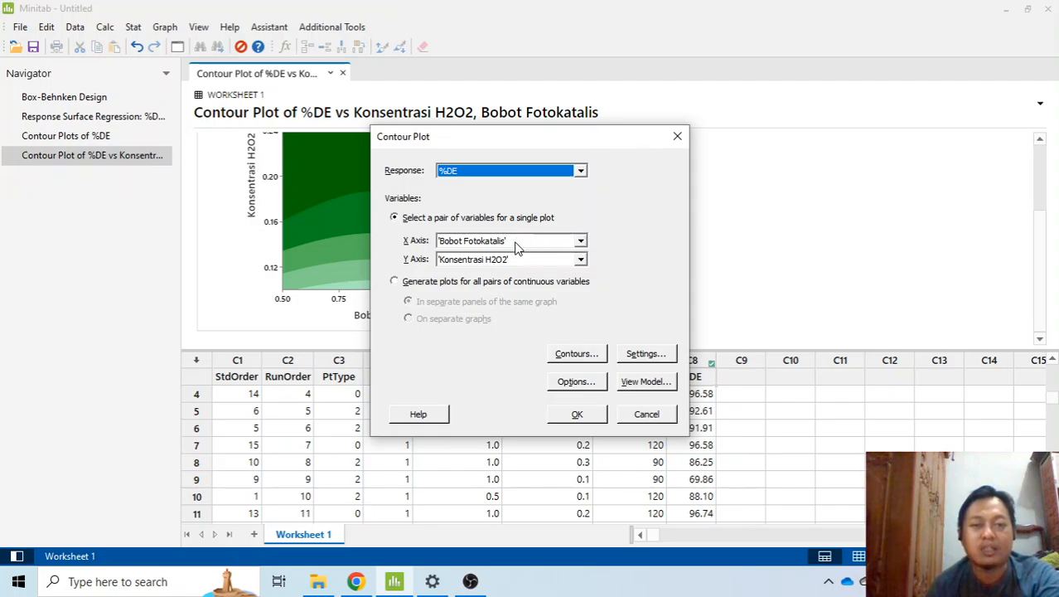
pyautogui.click(581, 241)
pyautogui.click(560, 265)
pyautogui.click(581, 259)
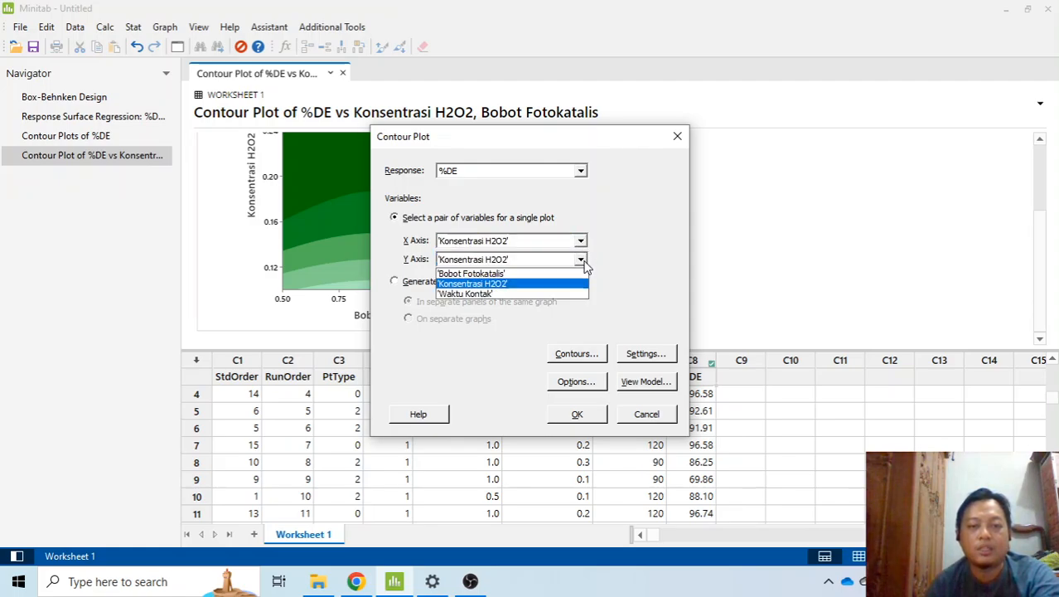
pyautogui.click(546, 295)
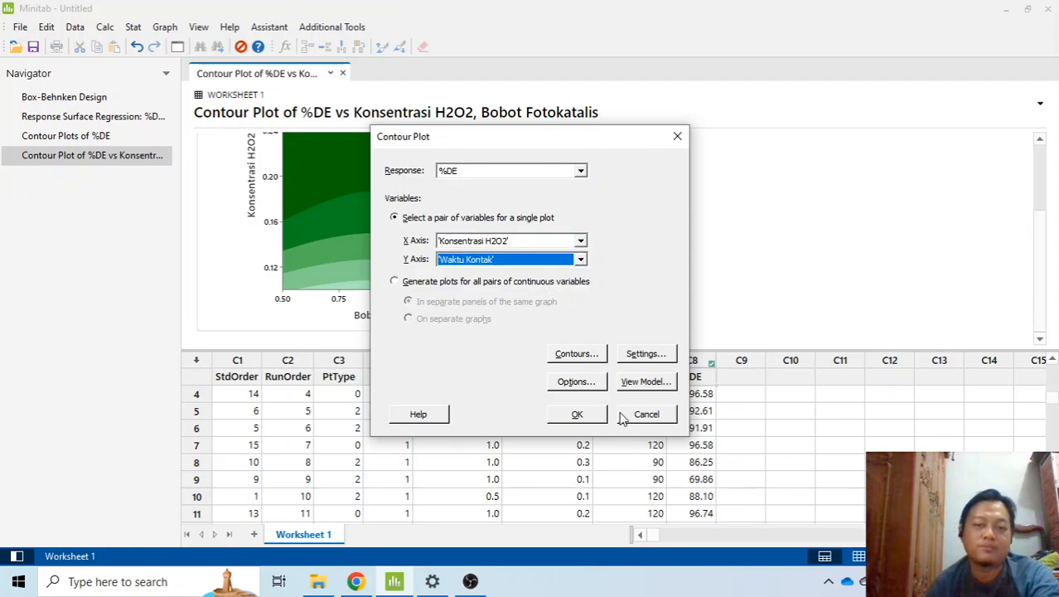
pyautogui.click(590, 414)
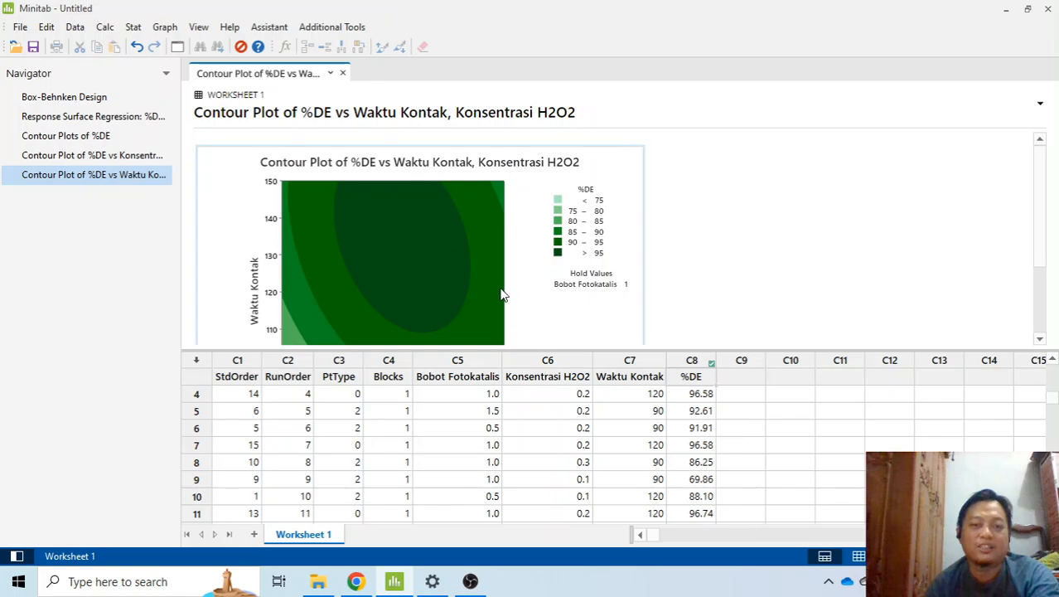
# Step: Compare the Waktu Kontak and Konsentrasi H2O2 contour plot with the earlier contour plots, and examine its axes, bands and legend
pyautogui.click(147, 156)
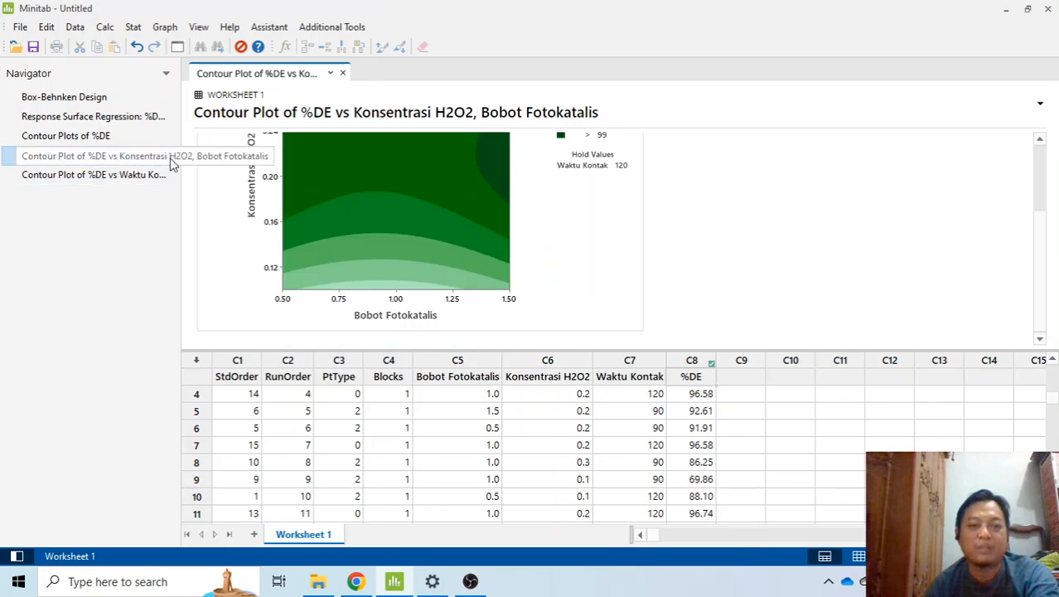
pyautogui.scroll(-3, 794, 261)
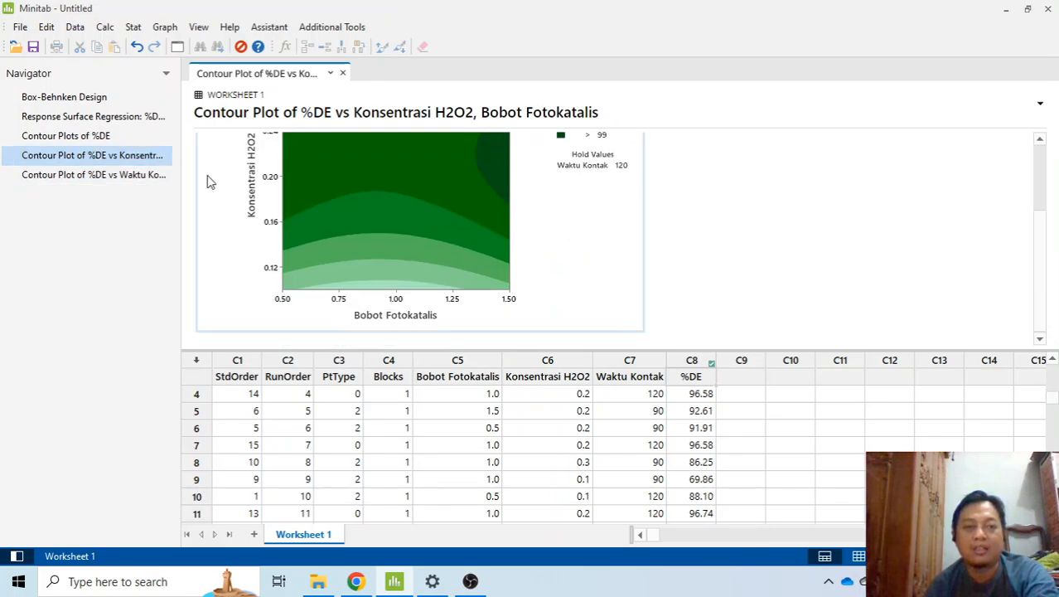
pyautogui.click(116, 136)
pyautogui.scroll(-5, 615, 242)
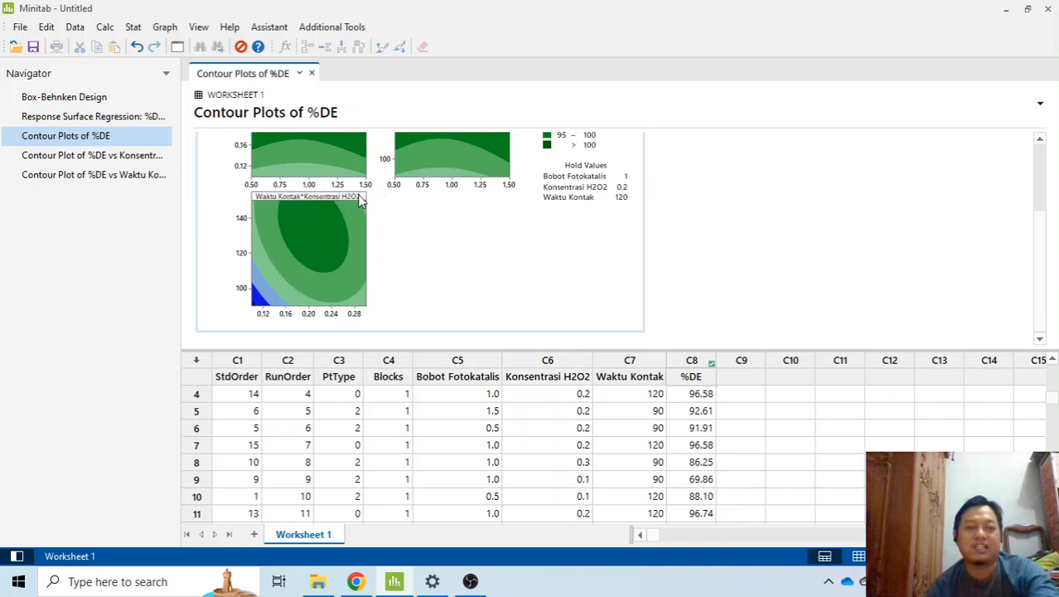
pyautogui.click(99, 174)
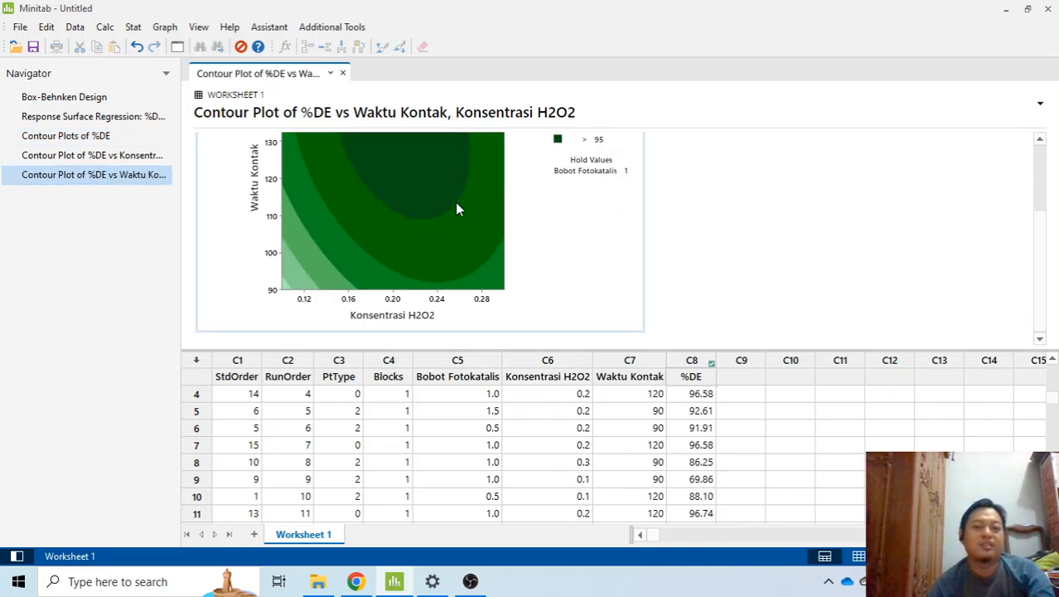
pyautogui.scroll(2, 466, 245)
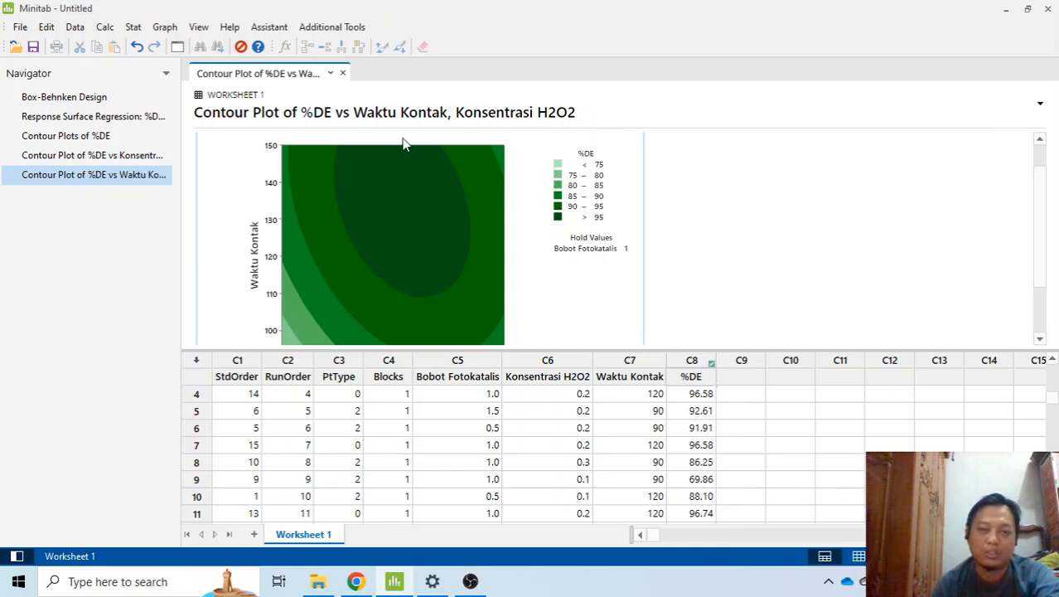
pyautogui.scroll(-2, 419, 224)
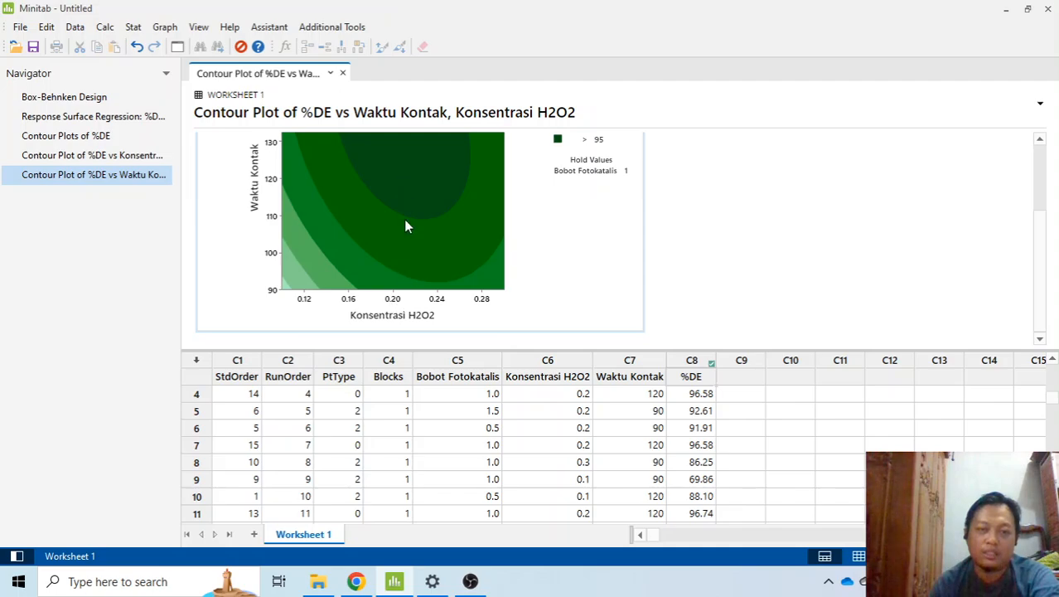
pyautogui.scroll(3, 404, 220)
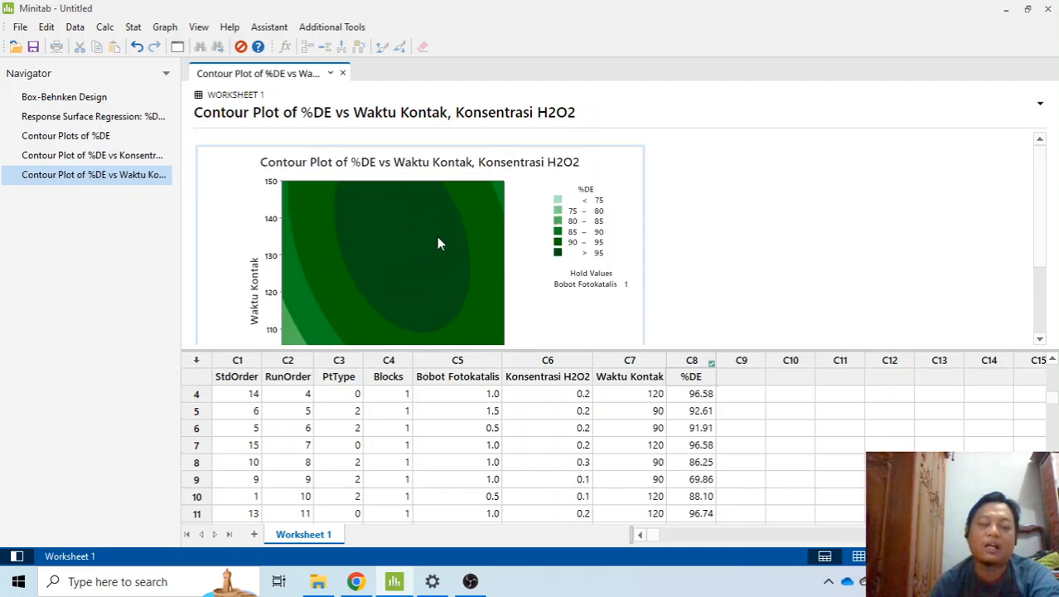
pyautogui.scroll(-3, 445, 250)
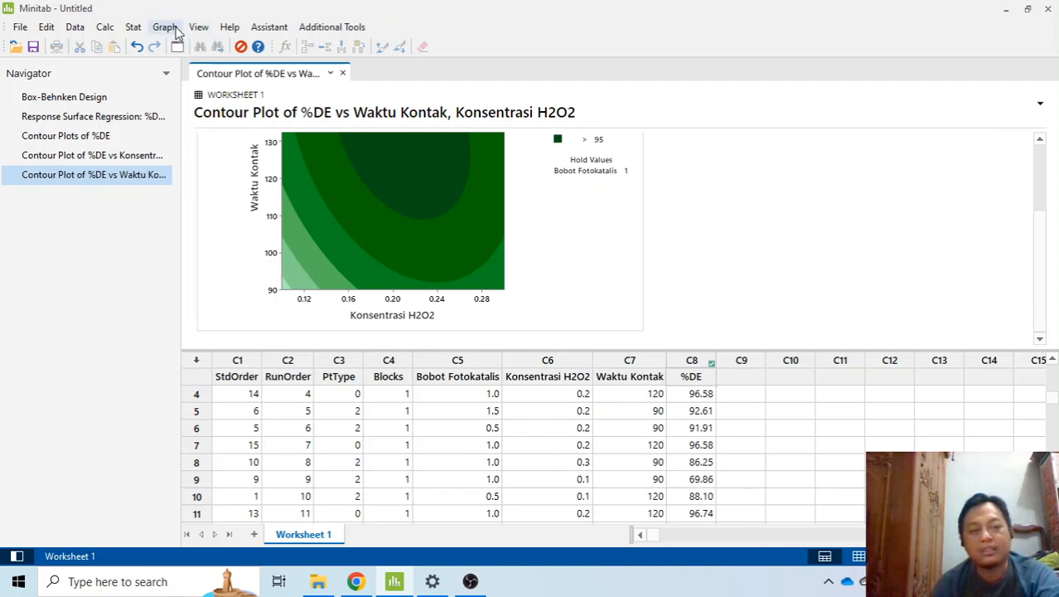
pyautogui.scroll(3, 351, 133)
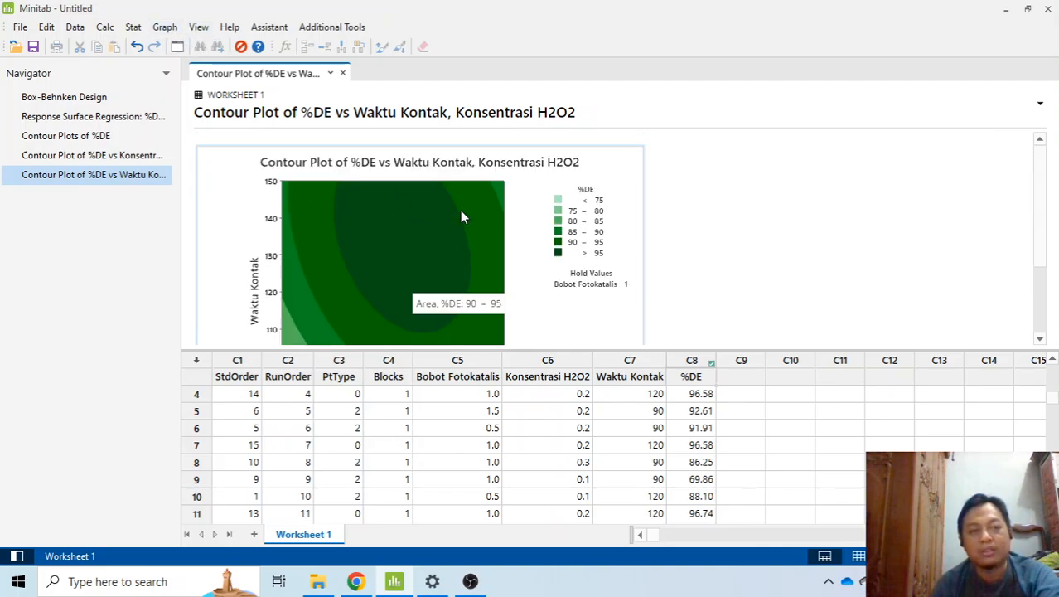
pyautogui.click(157, 157)
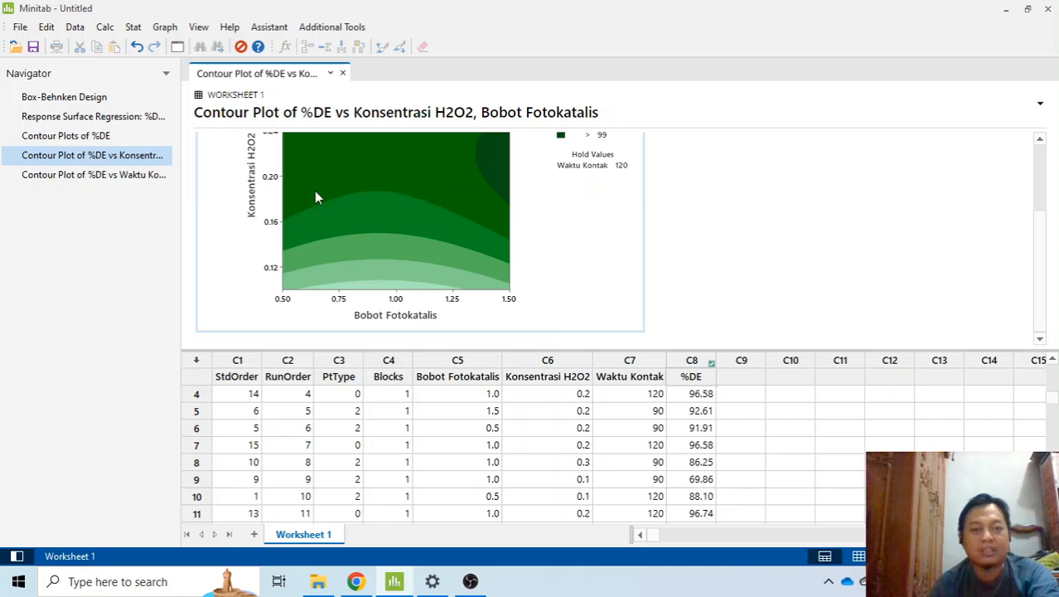
pyautogui.click(139, 176)
# Step: Create a single contour plot of %DE with Bobot Fotokatalis on the X axis and Waktu Kontak on the Y axis
pyautogui.click(169, 28)
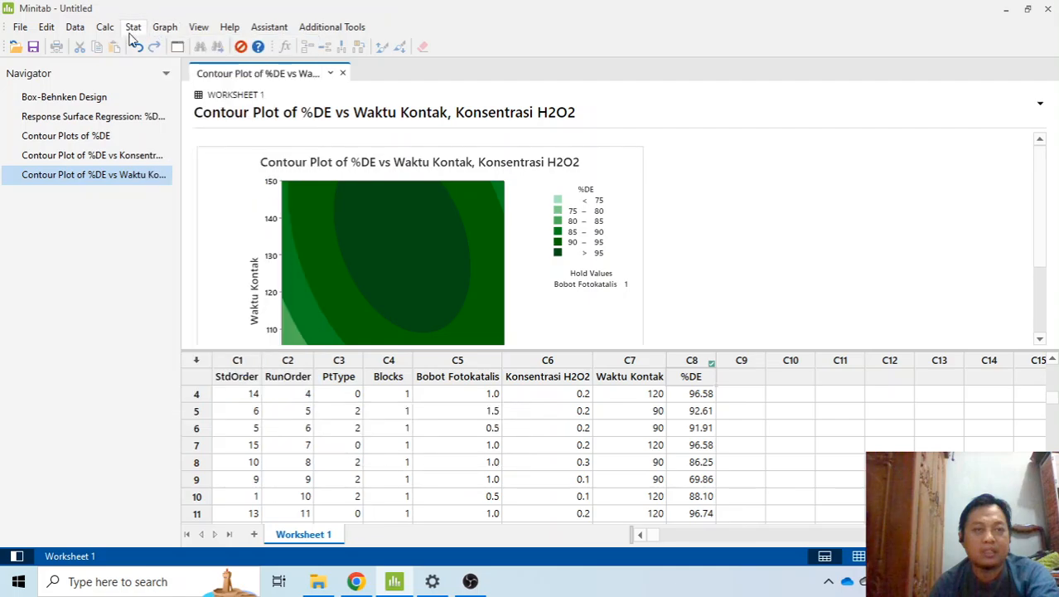
pyautogui.moveTo(133, 26)
pyautogui.moveTo(166, 96)
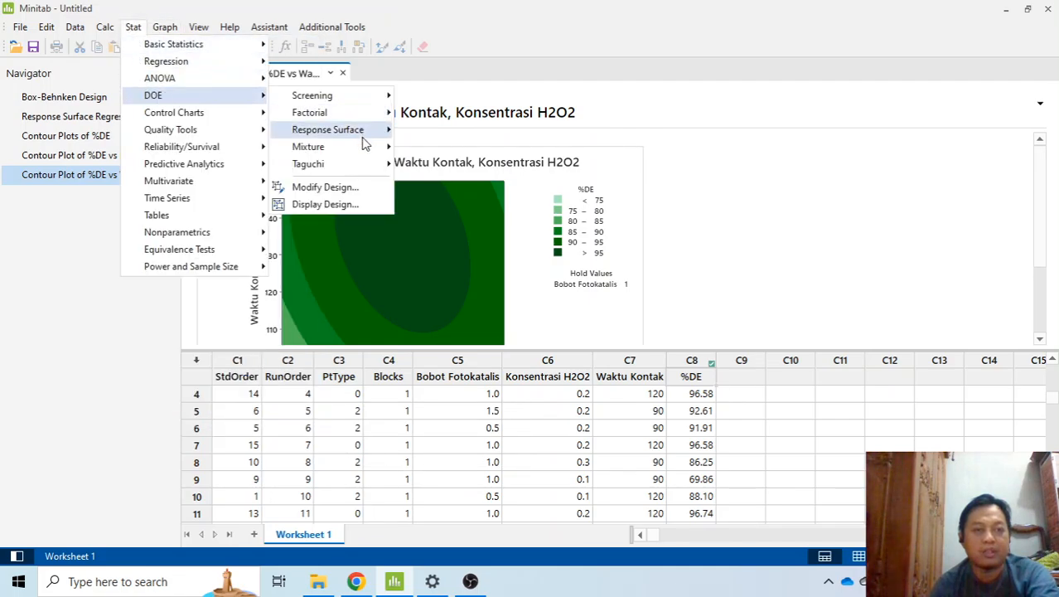
pyautogui.moveTo(365, 136)
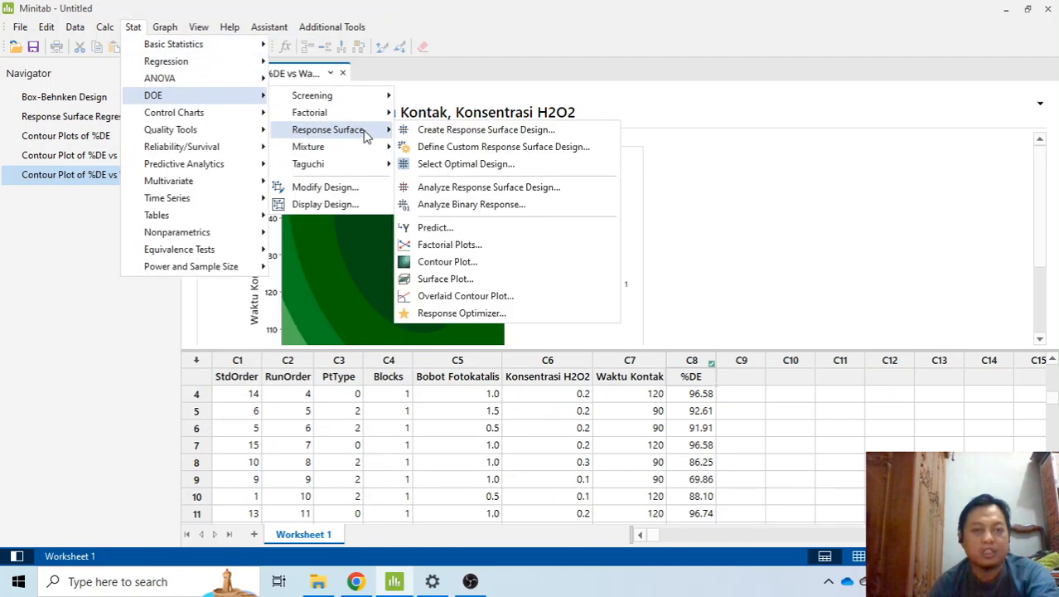
pyautogui.click(478, 261)
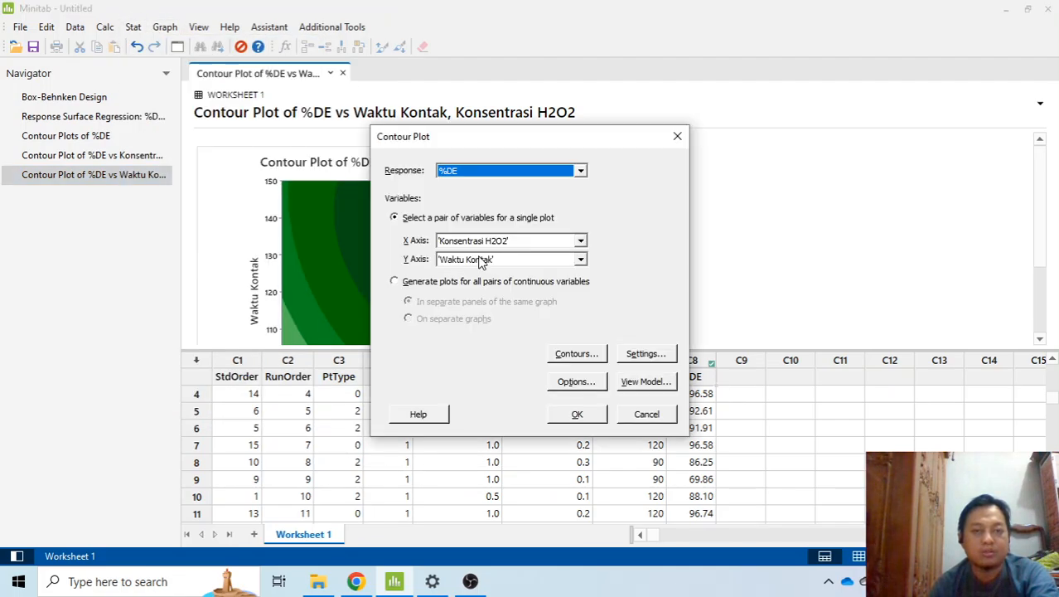
pyautogui.click(582, 242)
pyautogui.click(563, 255)
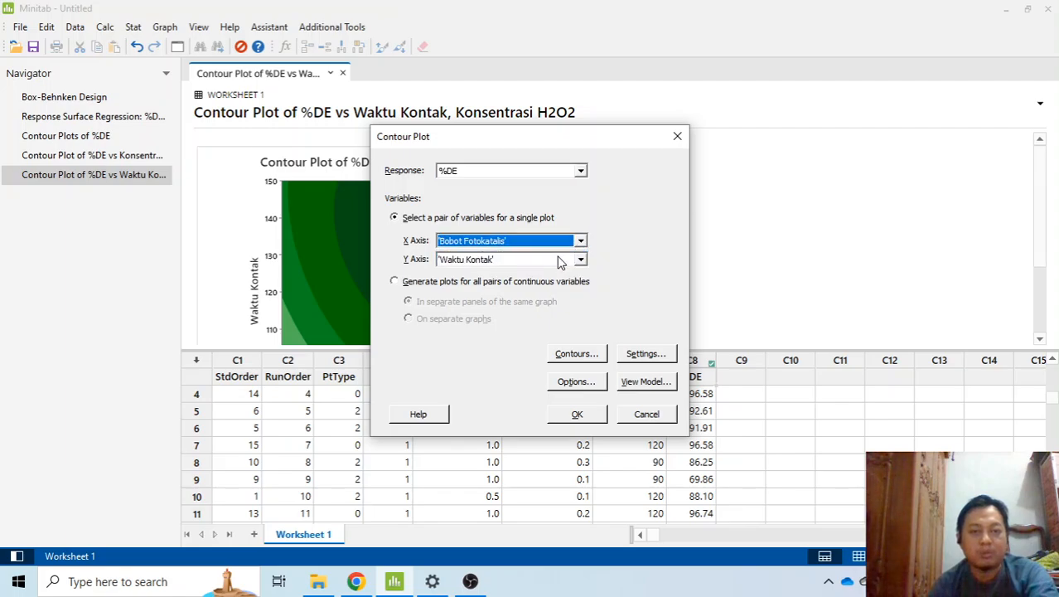
pyautogui.click(597, 413)
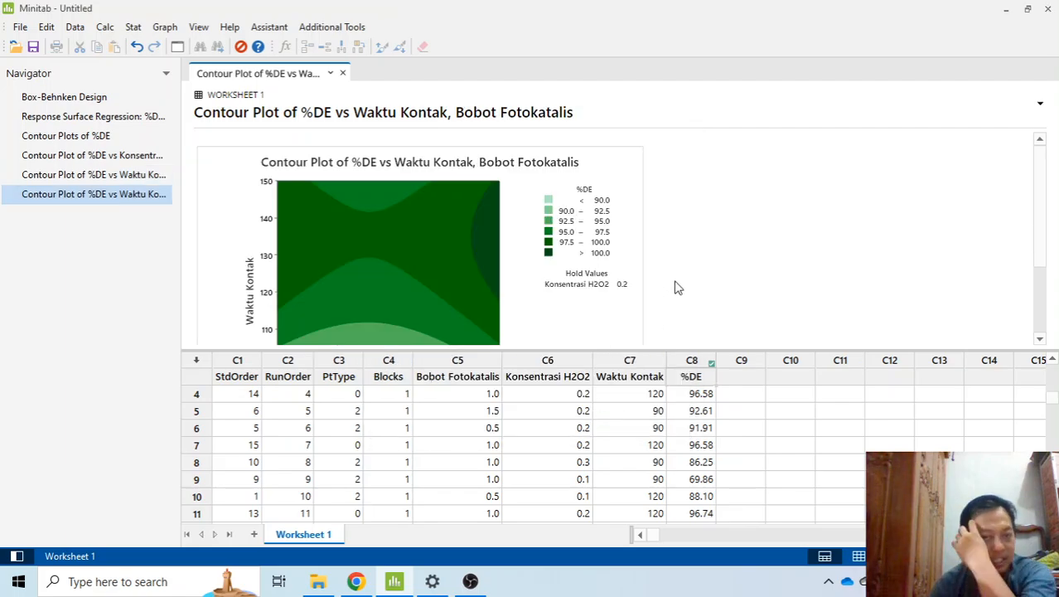
# Step: Examine the axes, contour bands and legend of the %DE vs Waktu Kontak and Bobot Fotokatalis contour plot
pyautogui.click(121, 138)
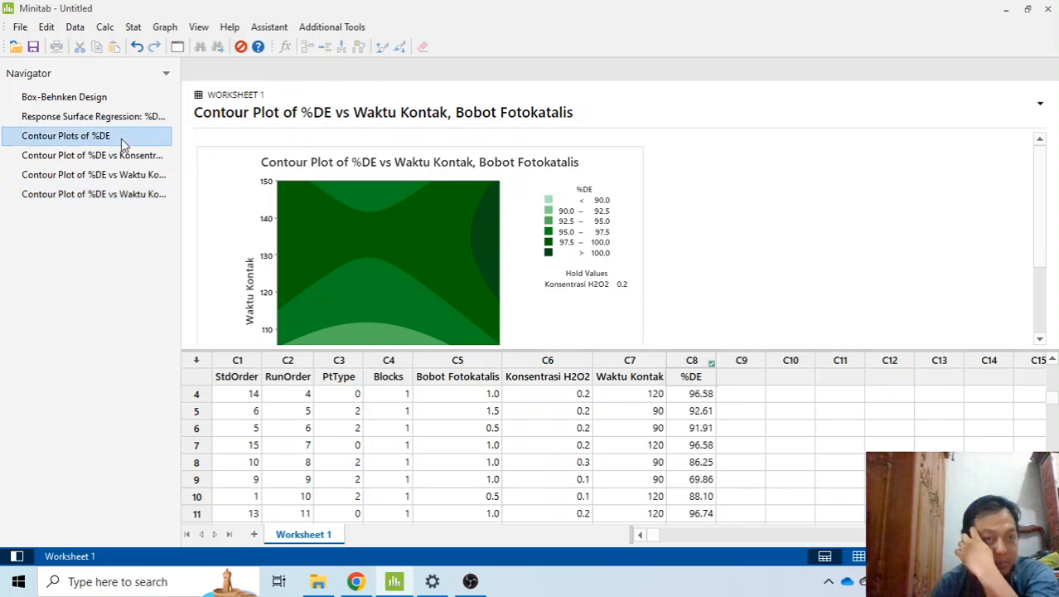
pyautogui.click(123, 194)
pyautogui.scroll(-1, 614, 257)
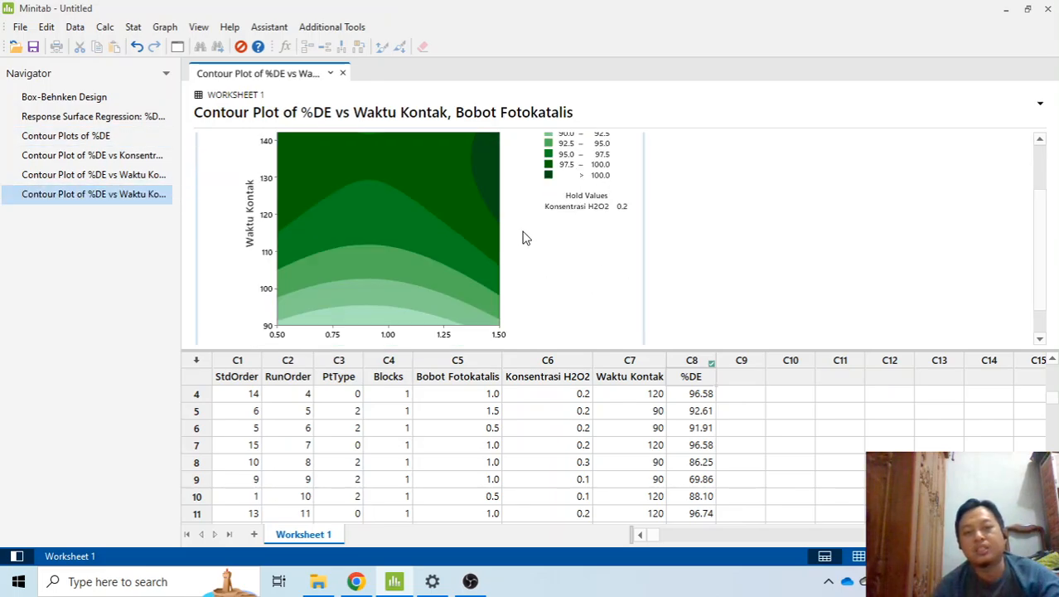
pyautogui.scroll(1, 519, 228)
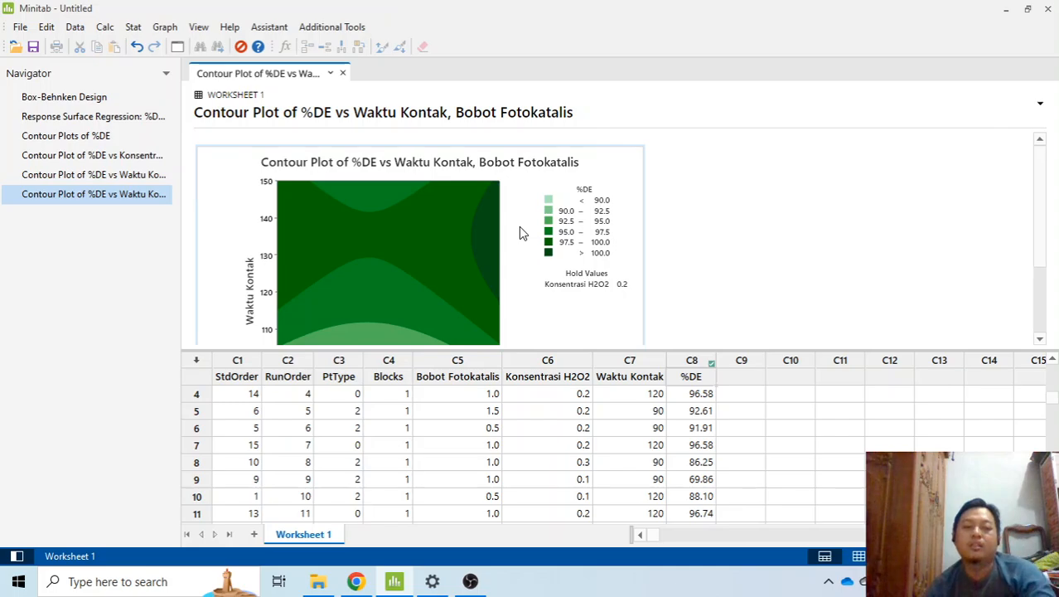
# Step: Compare the highest %DE region of the Waktu Kontak and Bobot Fotokatalis contour plot with both axes, the legend and the Konsentrasi H2O2 hold value
pyautogui.scroll(-1, 519, 226)
pyautogui.moveTo(475, 177)
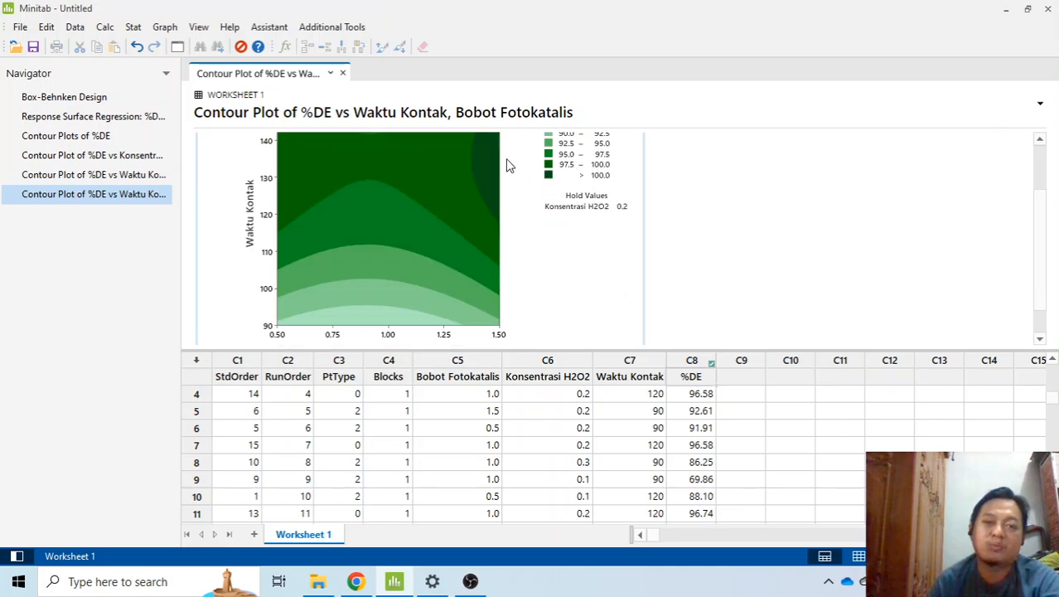
pyautogui.scroll(-1, 505, 160)
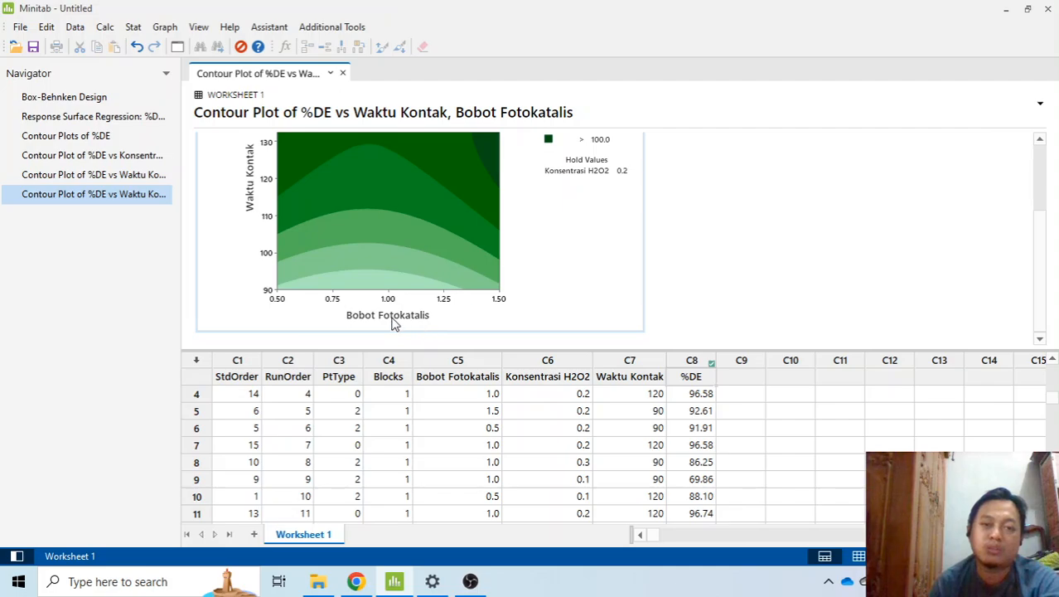
pyautogui.scroll(2, 514, 285)
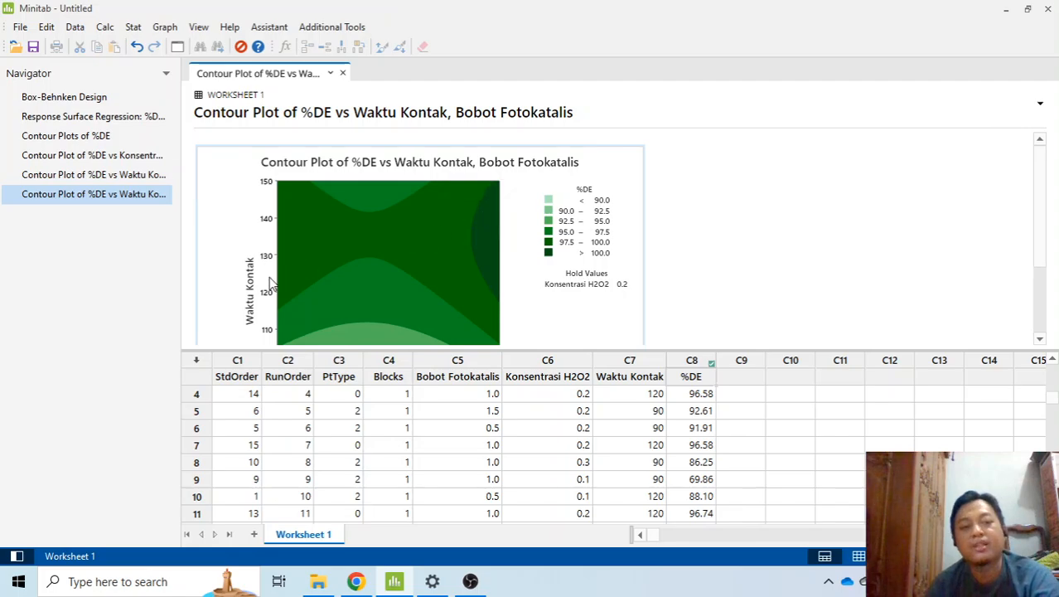
pyautogui.scroll(-2, 272, 274)
pyautogui.scroll(2, 261, 229)
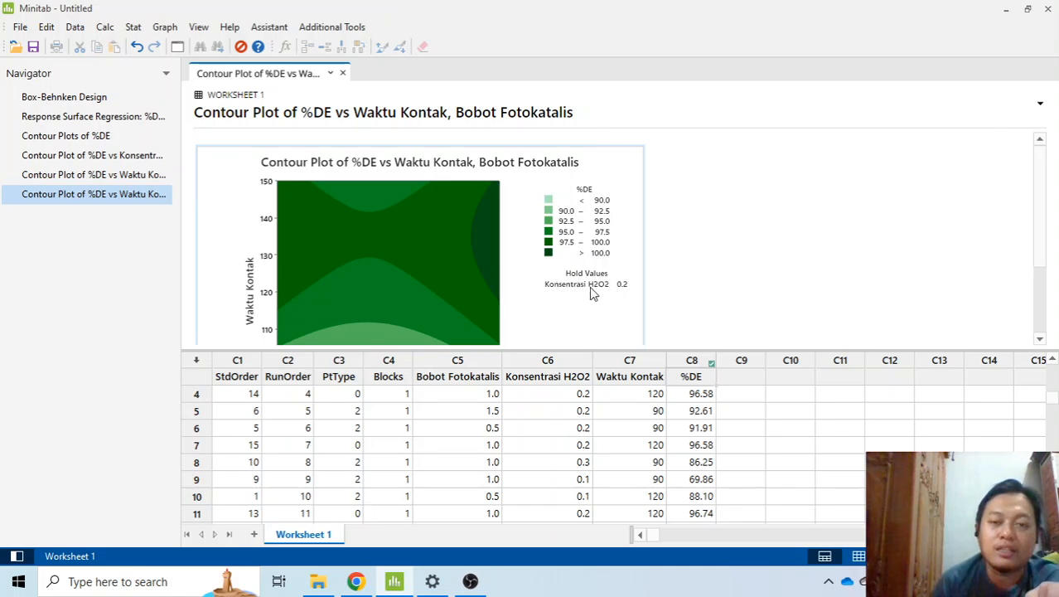
pyautogui.scroll(-3, 547, 267)
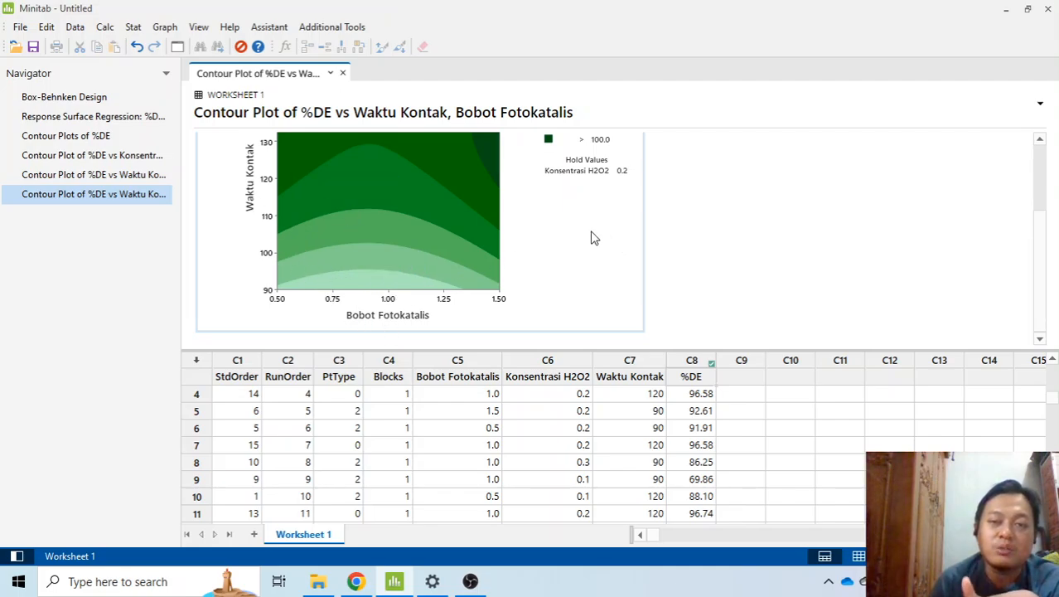
pyautogui.scroll(2, 604, 240)
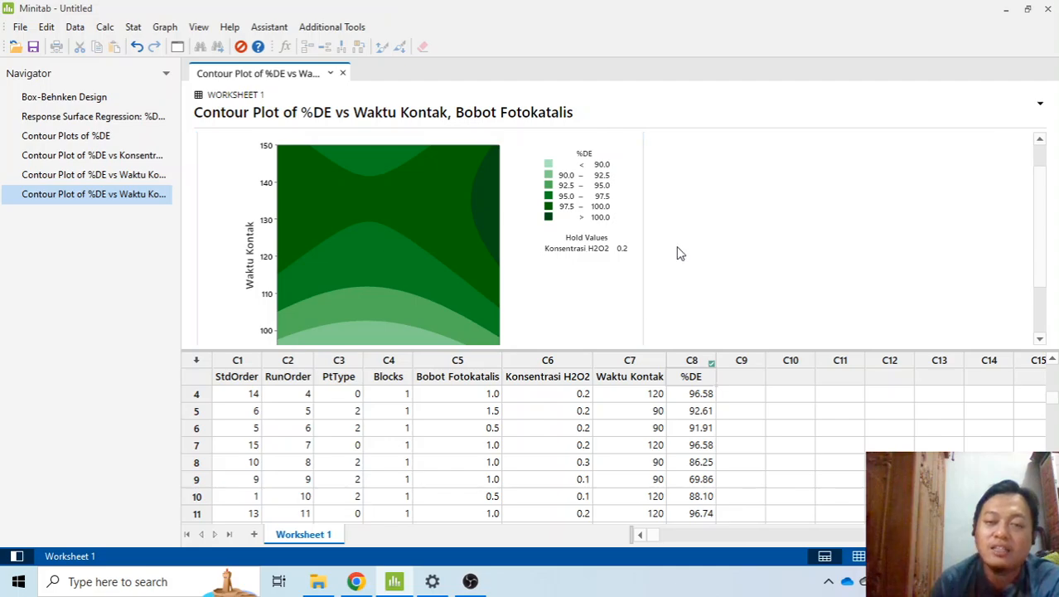
pyautogui.scroll(-2, 609, 261)
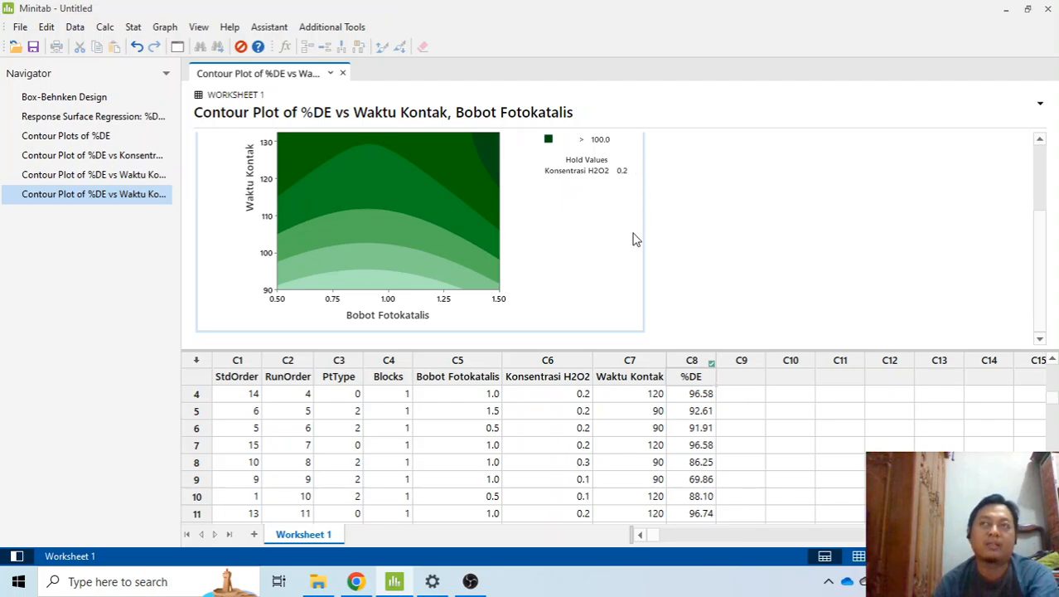
pyautogui.scroll(3, 614, 236)
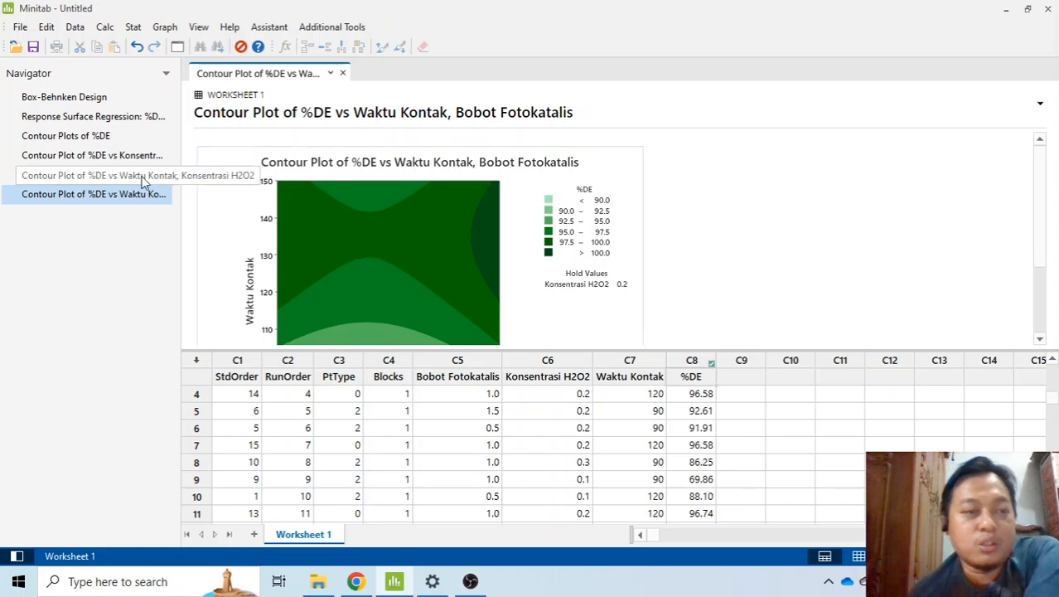
# Step: Open the Response Optimizer for the response surface design and review the goal options available for %DE
pyautogui.click(134, 27)
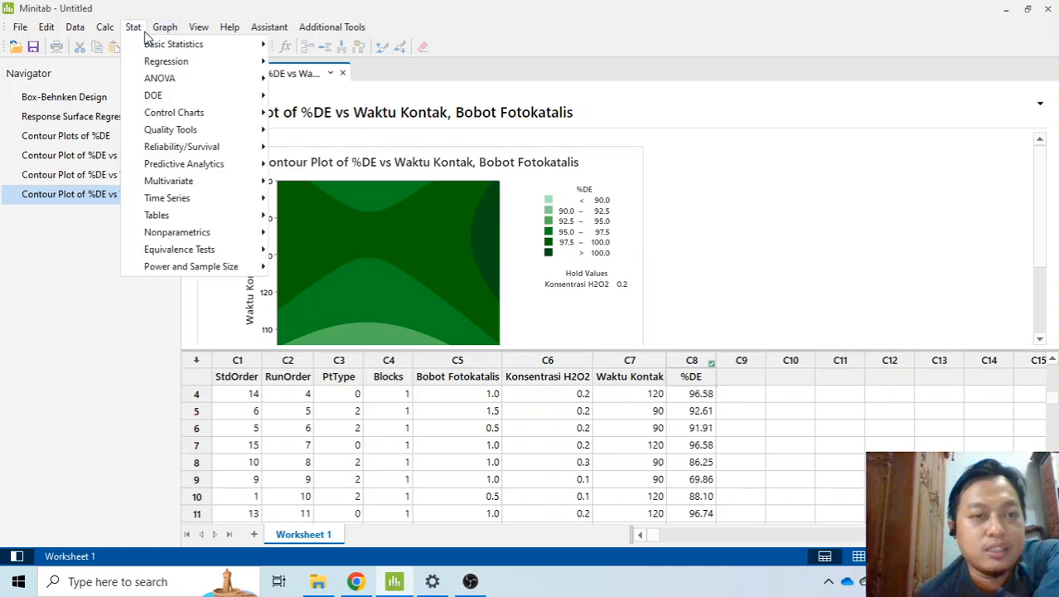
pyautogui.moveTo(183, 98)
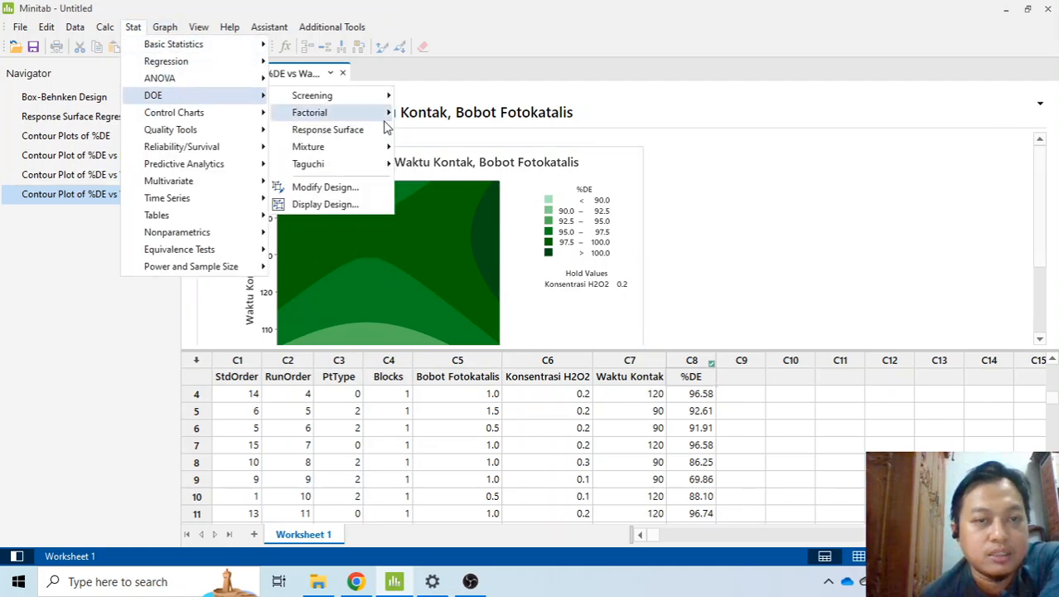
pyautogui.moveTo(388, 137)
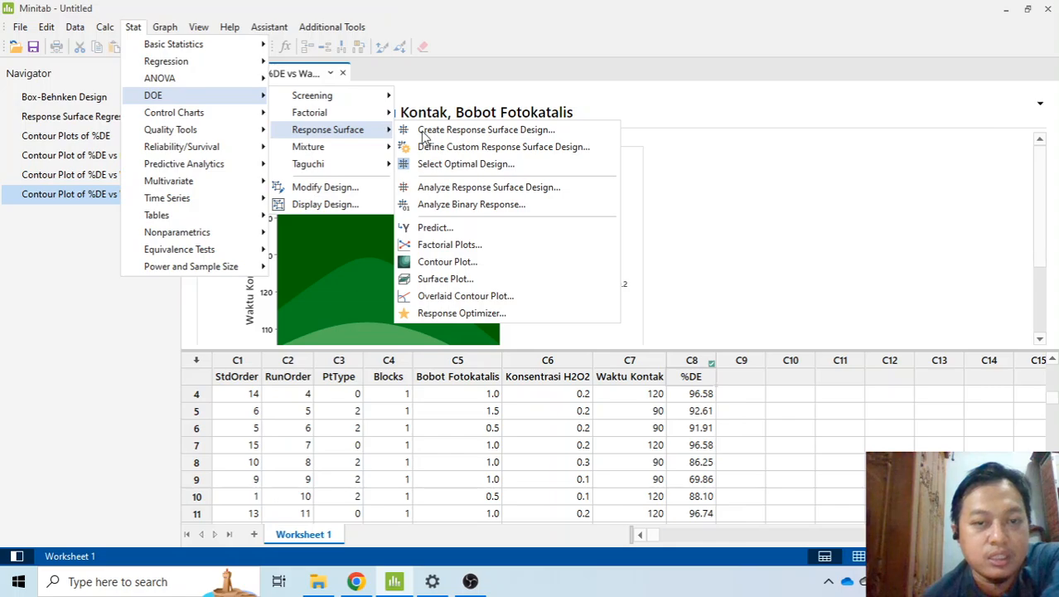
pyautogui.click(520, 316)
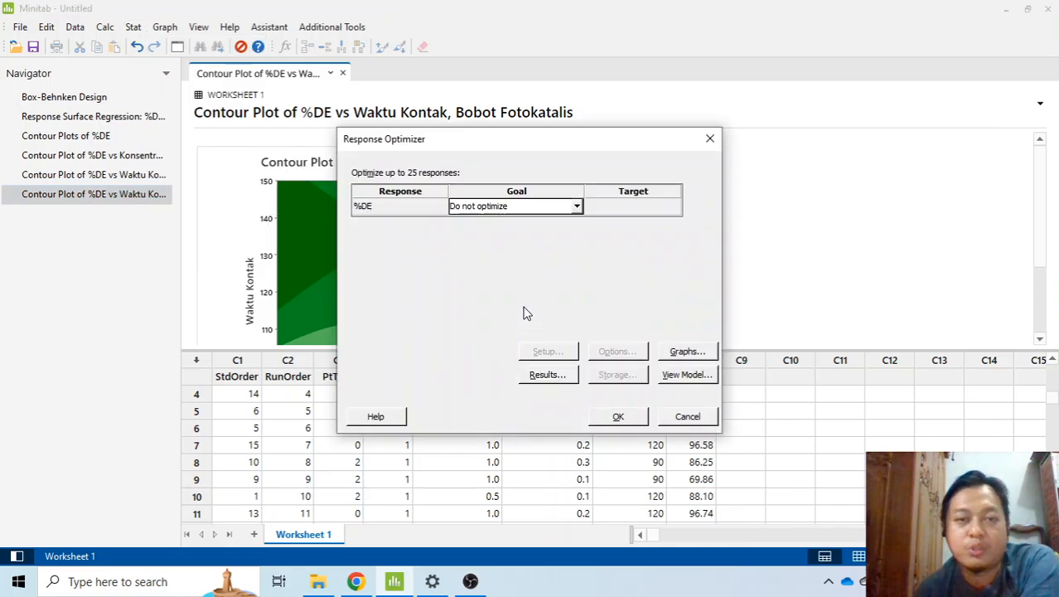
pyautogui.click(578, 207)
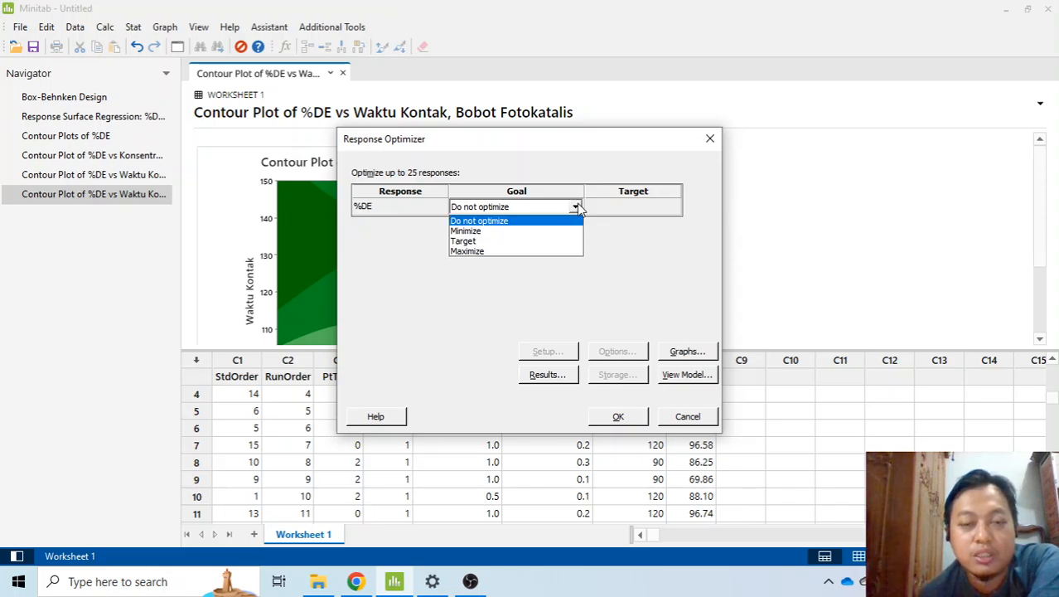
pyautogui.click(578, 207)
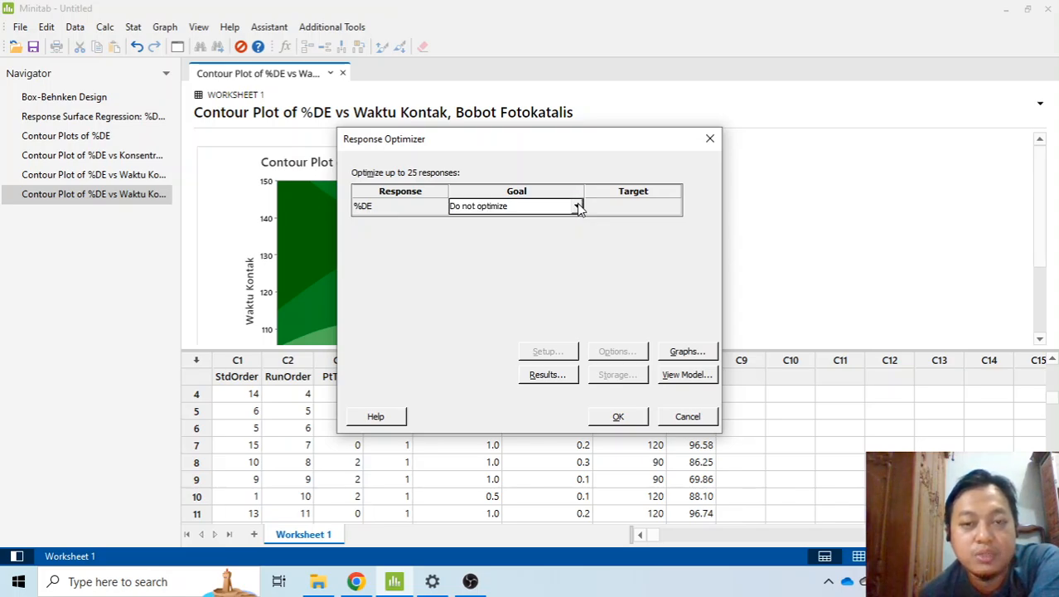
# Step: Switch to Chrome and find the optimization plot in the published article to check its %DE target
pyautogui.click(357, 581)
pyautogui.scroll(-7, 560, 375)
pyautogui.scroll(2, 626, 342)
pyautogui.scroll(2, 386, 269)
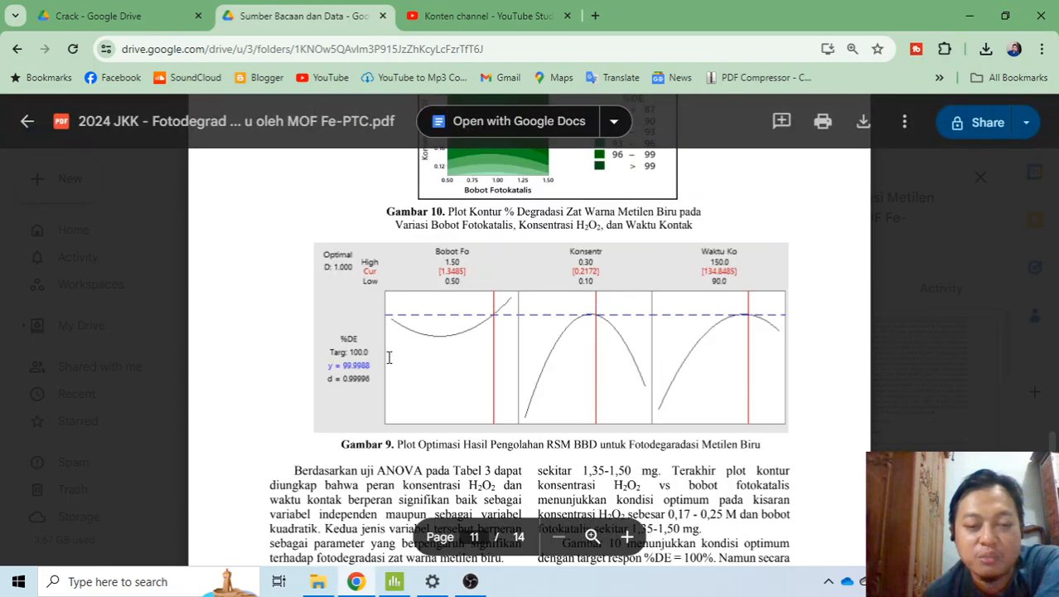
# Step: Switch back to Minitab and run the response optimization of %DE with the goal Target and a target value of 100
pyautogui.click(402, 584)
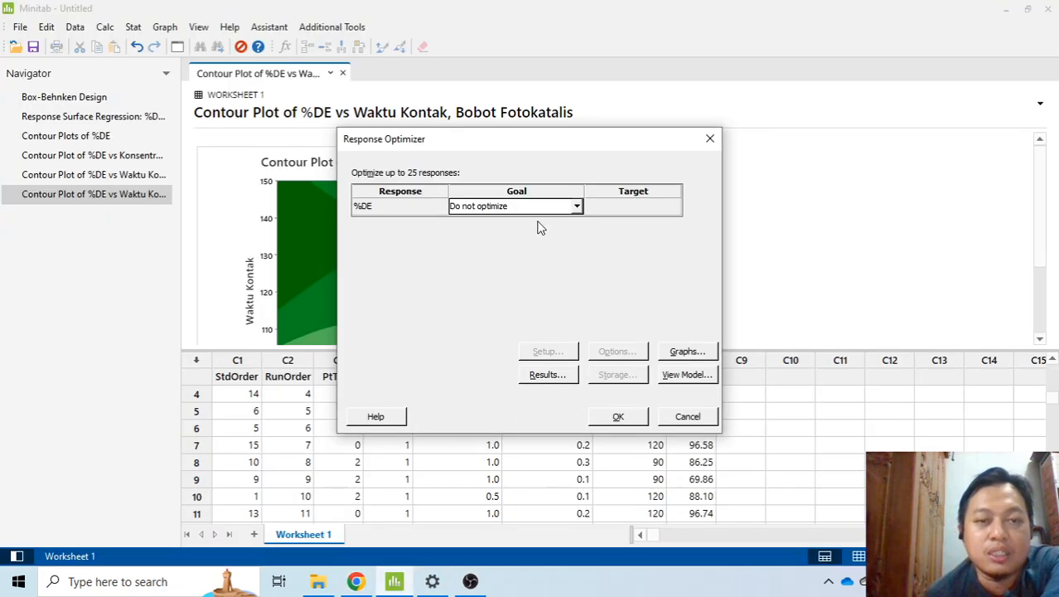
pyautogui.click(576, 206)
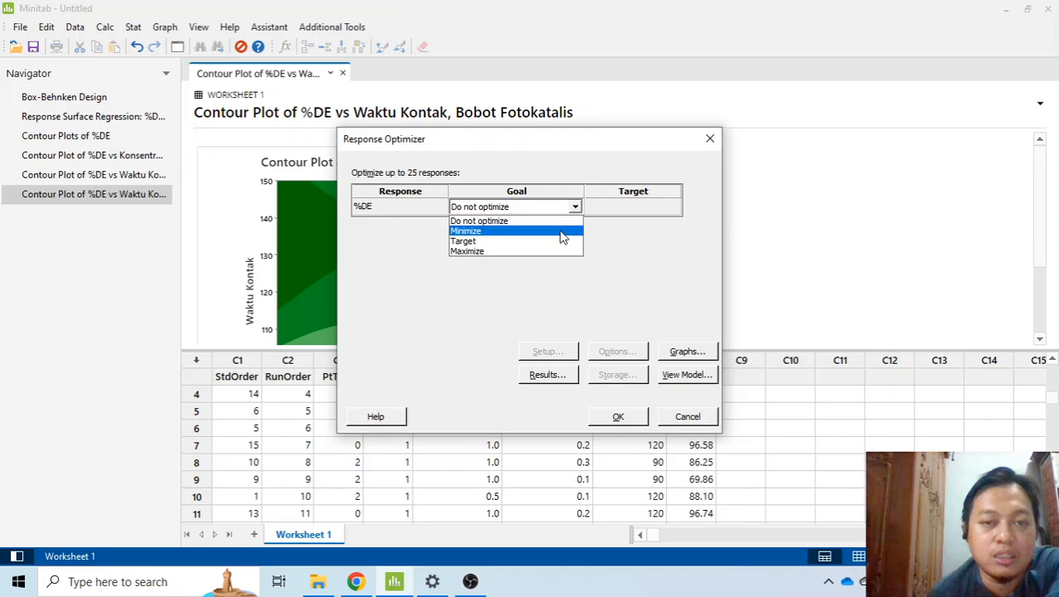
pyautogui.click(561, 251)
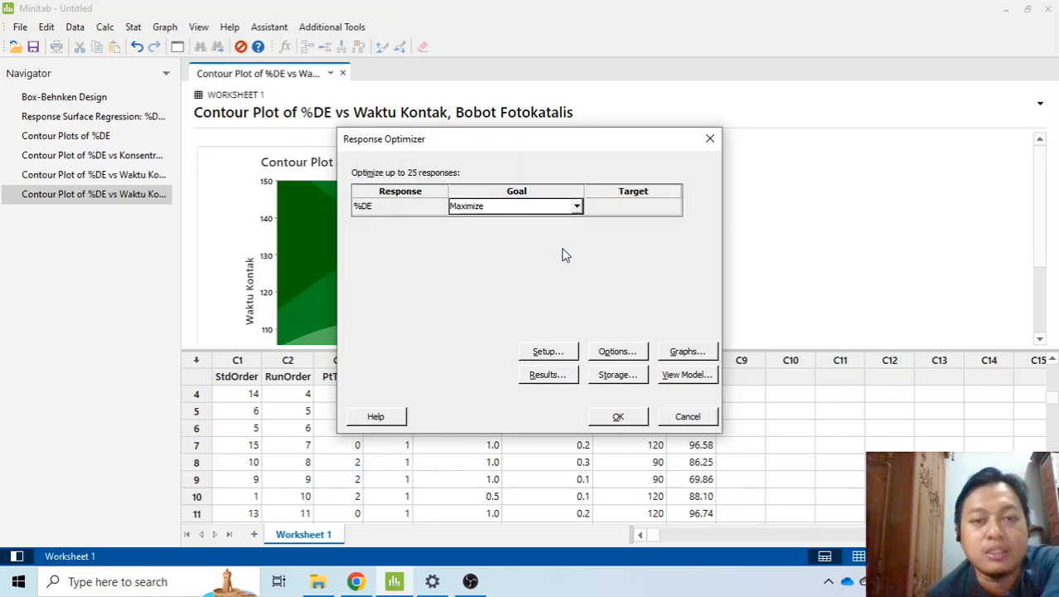
pyautogui.click(577, 207)
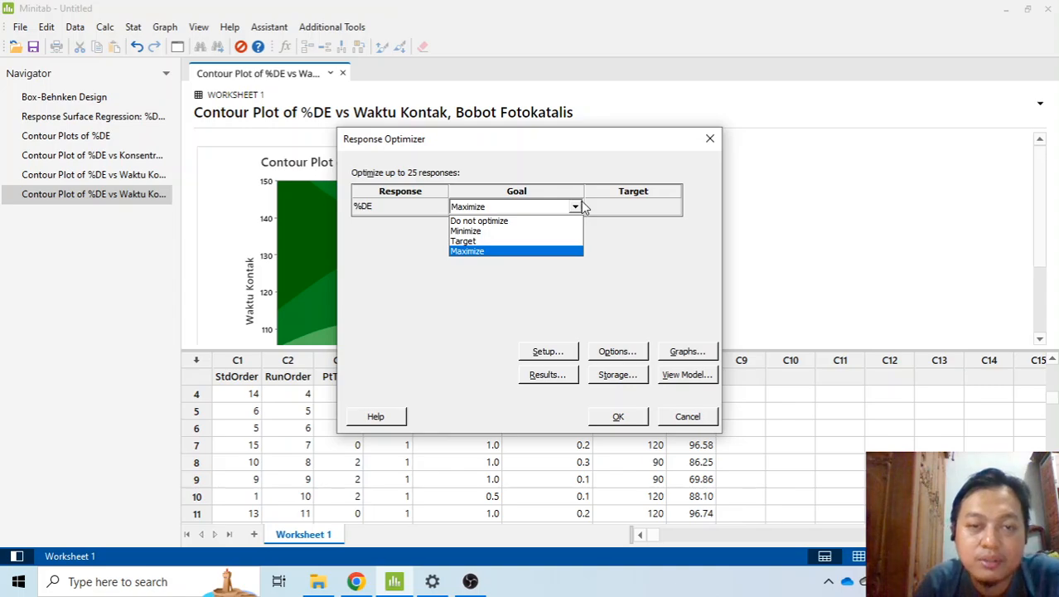
pyautogui.click(548, 242)
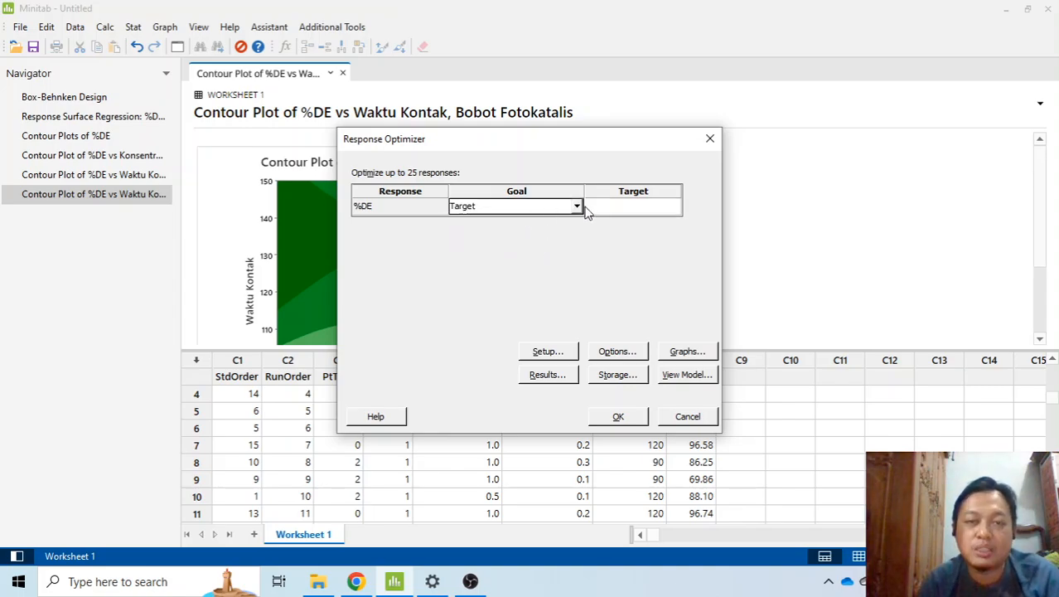
pyautogui.click(618, 207)
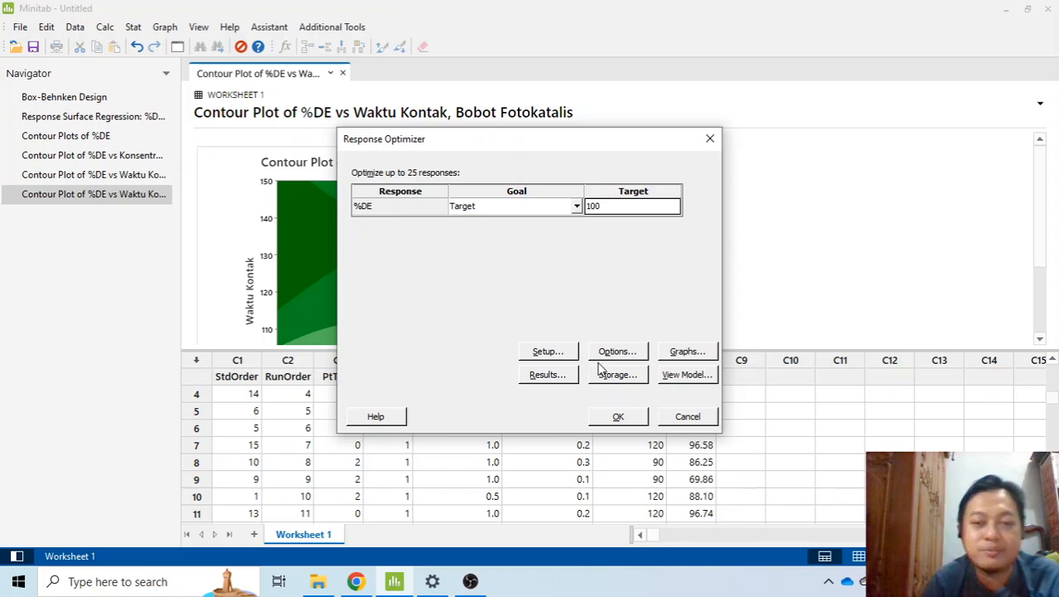
pyautogui.click(627, 418)
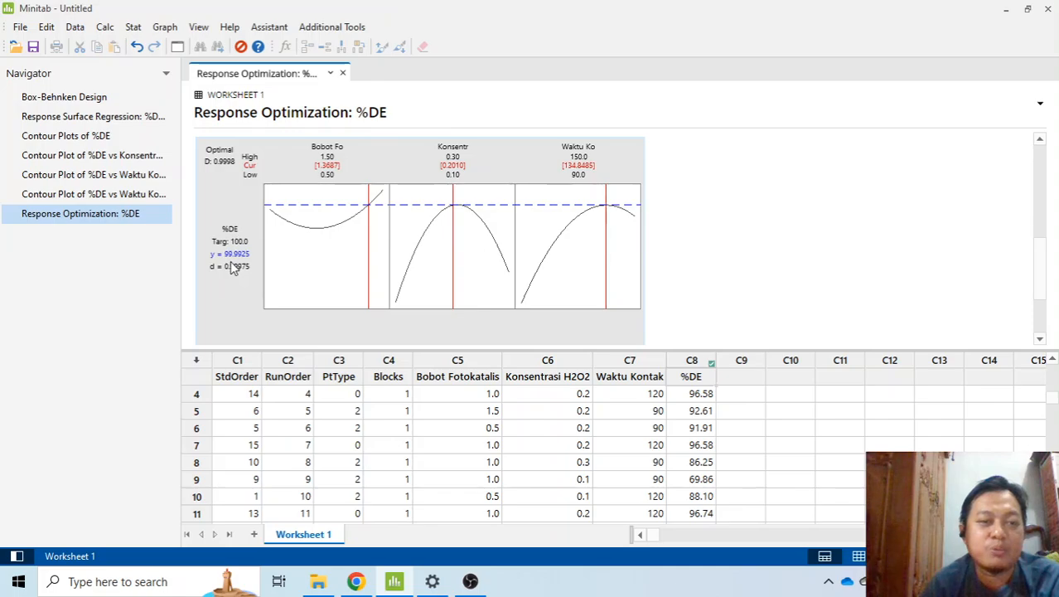
# Step: Examine the %DE response optimization report, including the fit table, factor settings, predicted response and desirability in the optimization plot
pyautogui.moveTo(244, 261)
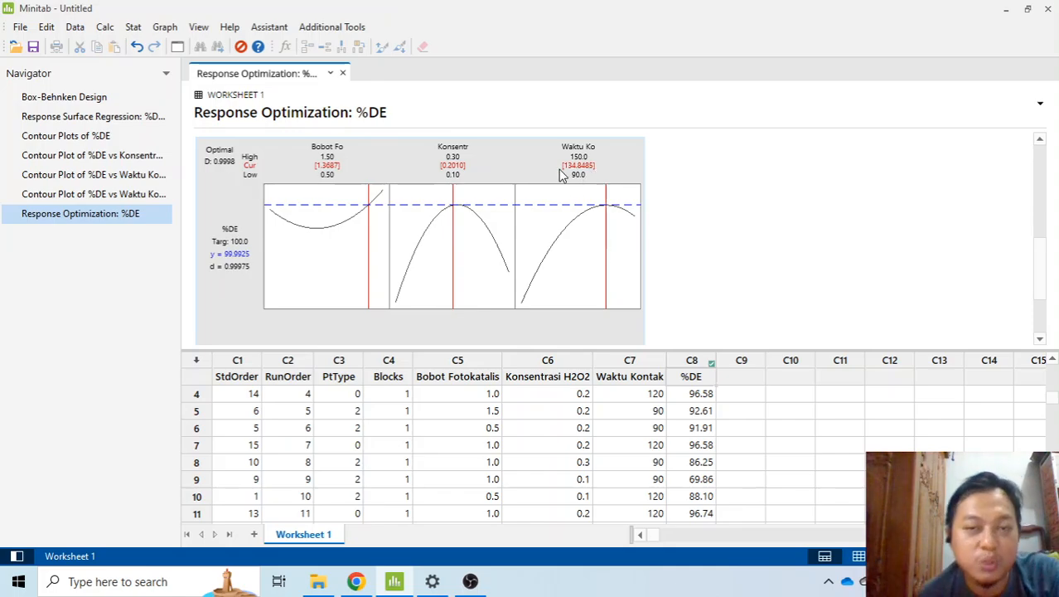
pyautogui.scroll(-2, 649, 221)
pyautogui.scroll(3, 653, 221)
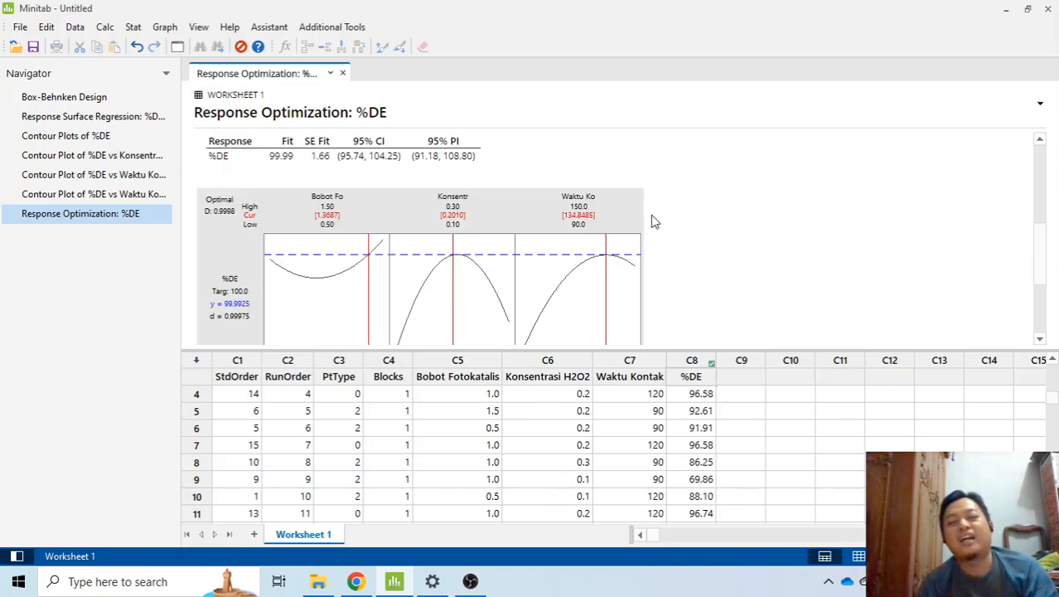
pyautogui.scroll(5, 653, 222)
pyautogui.scroll(-8, 655, 217)
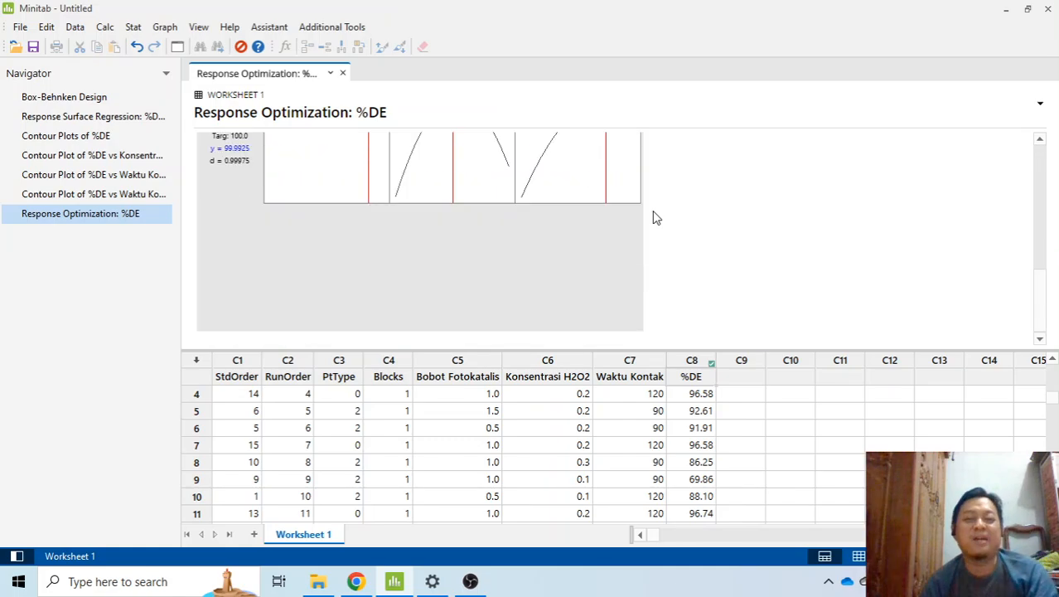
pyautogui.scroll(3, 655, 215)
pyautogui.scroll(-2, 624, 201)
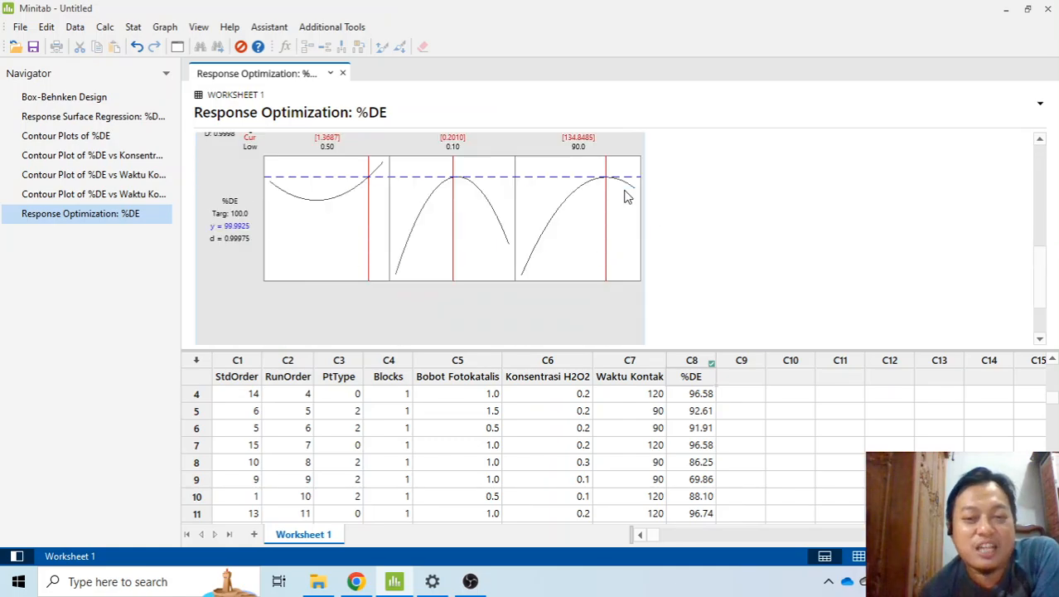